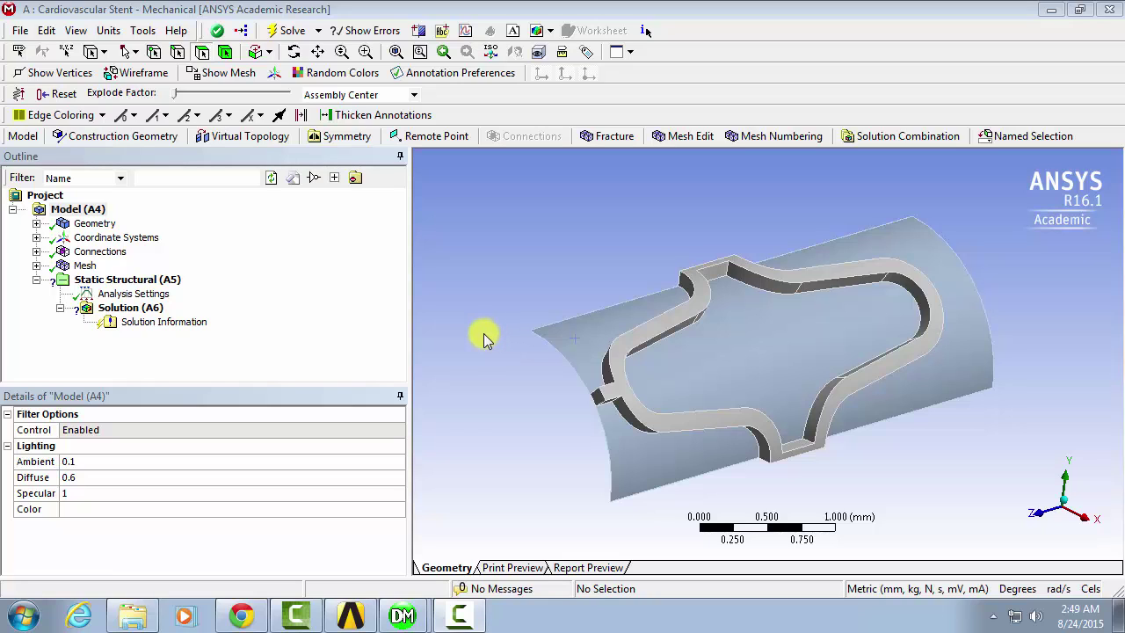
Step: Create a new coordinate system with its origin on the stent's curved surface
mouse_move(494, 332)
middle_down()
mouse_move(585, 313)
mouse_move(515, 334)
middle_up()
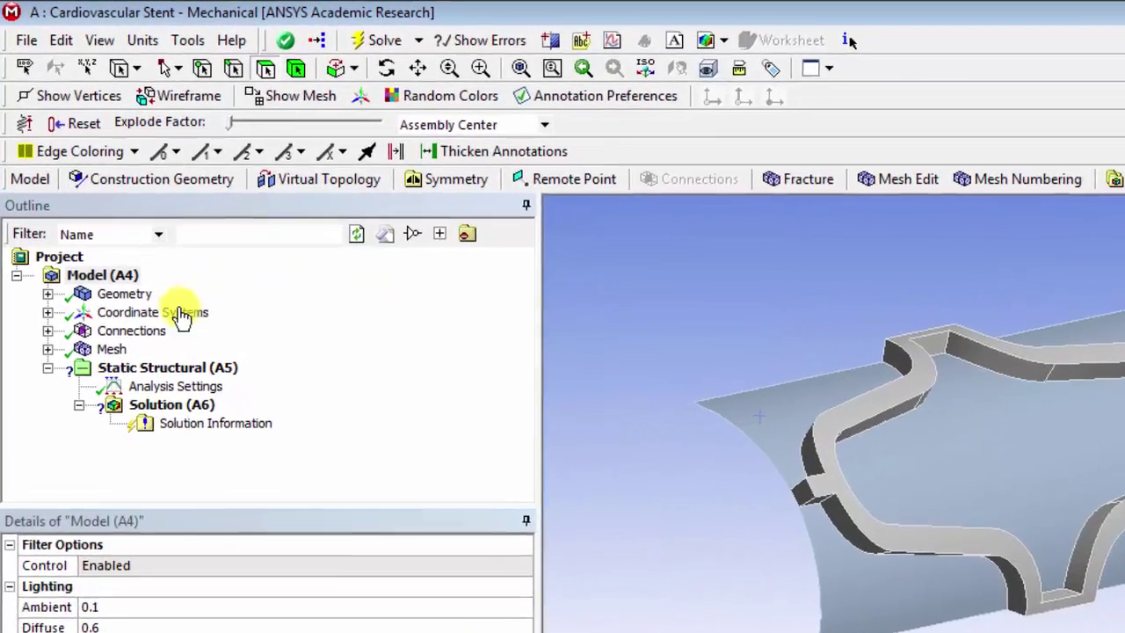
click(135, 239)
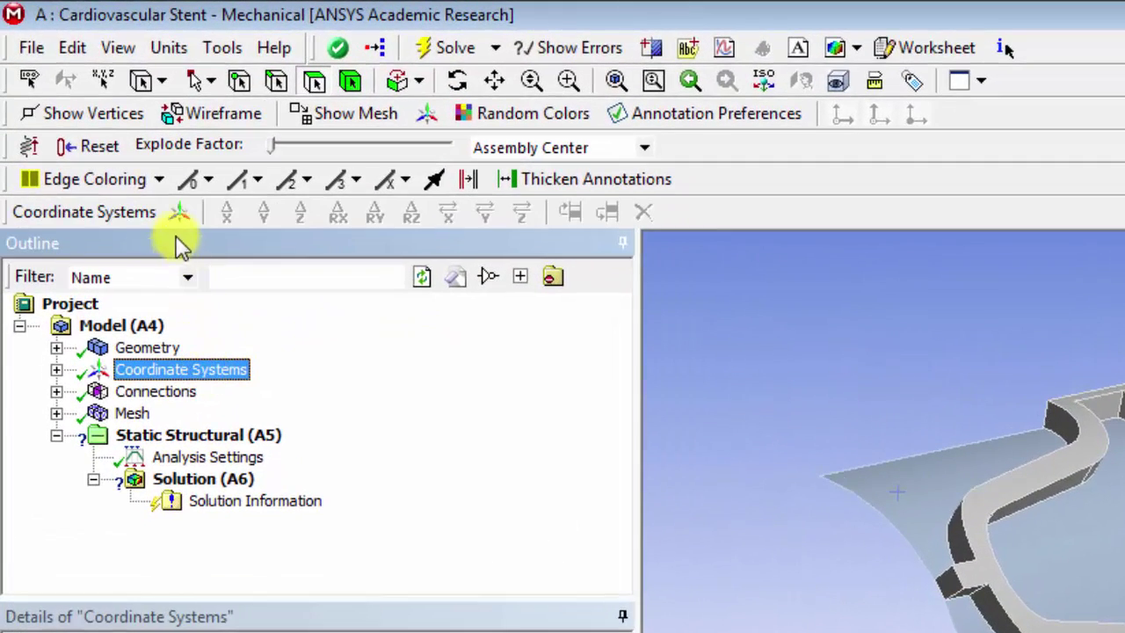
click(178, 214)
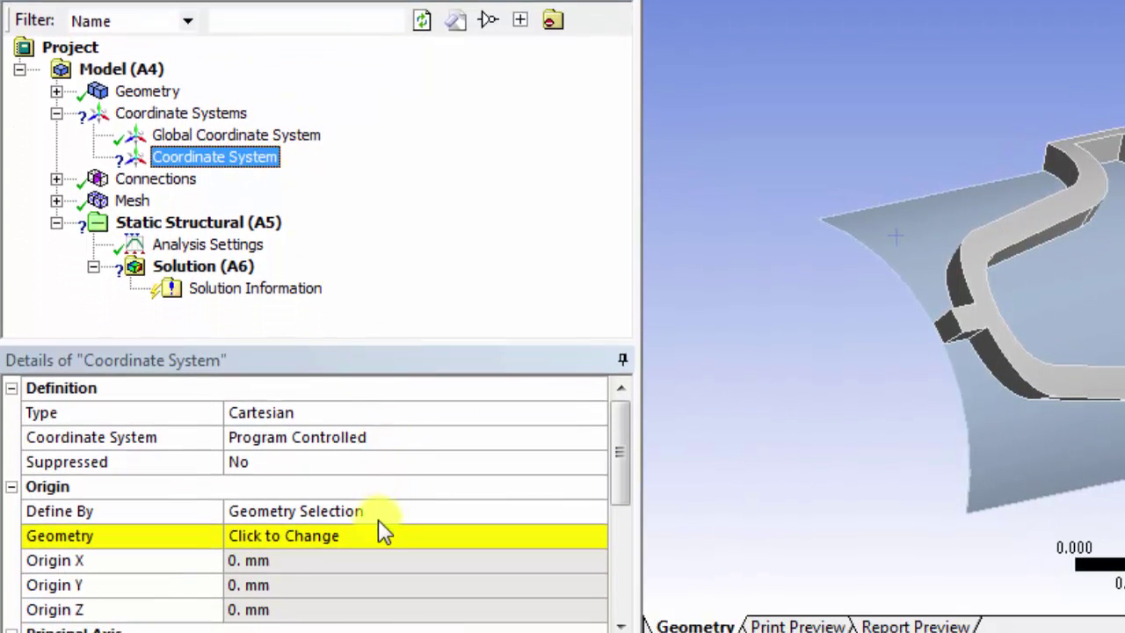
click(381, 535)
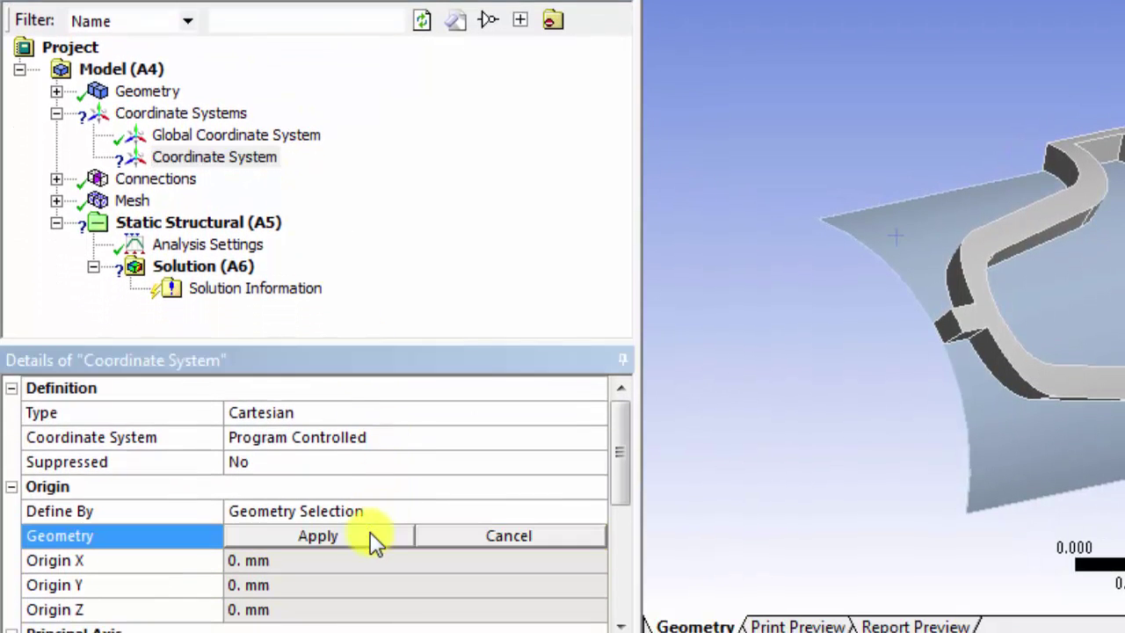
click(896, 229)
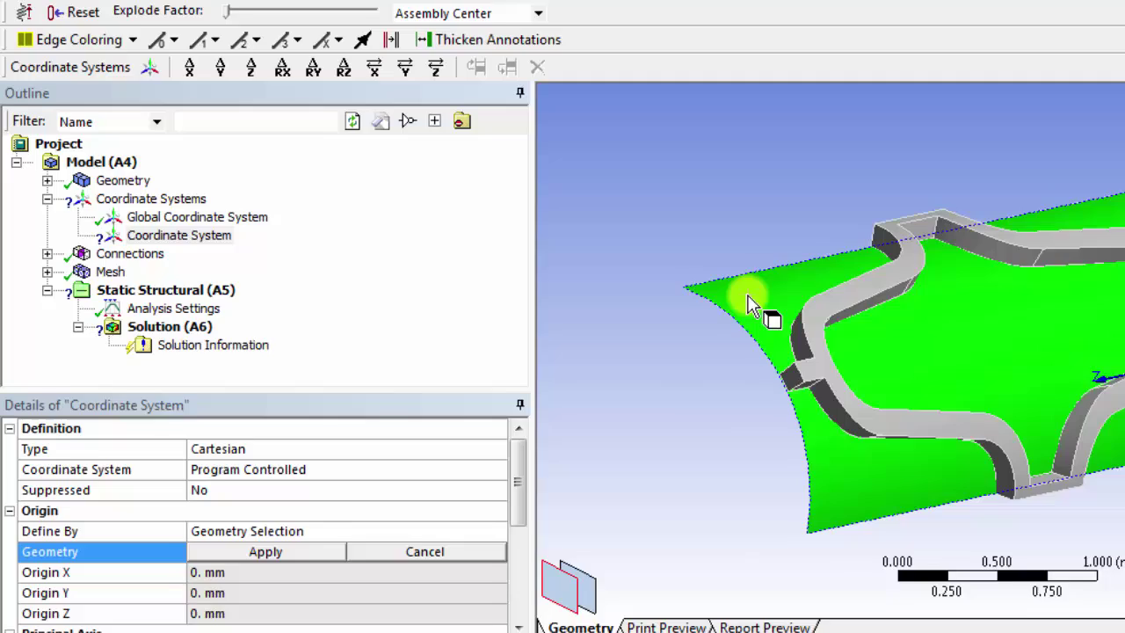
click(305, 550)
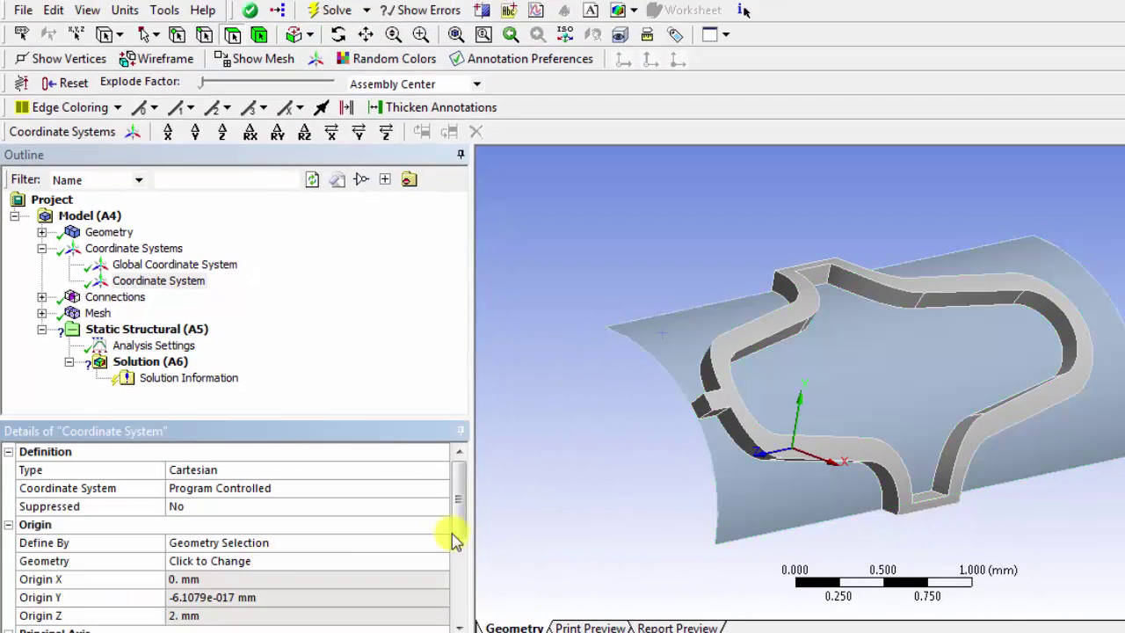
mouse_move(592, 462)
middle_down()
mouse_move(467, 434)
mouse_move(673, 440)
mouse_move(594, 442)
middle_up()
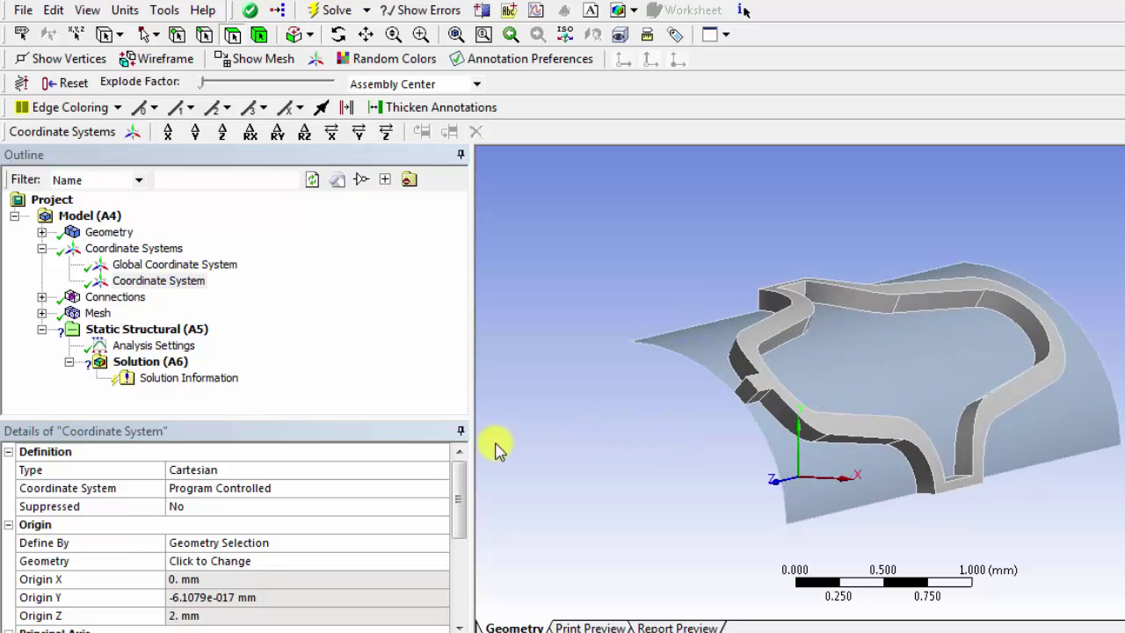
Step: Change the new coordinate system's type to Cylindrical
click(390, 472)
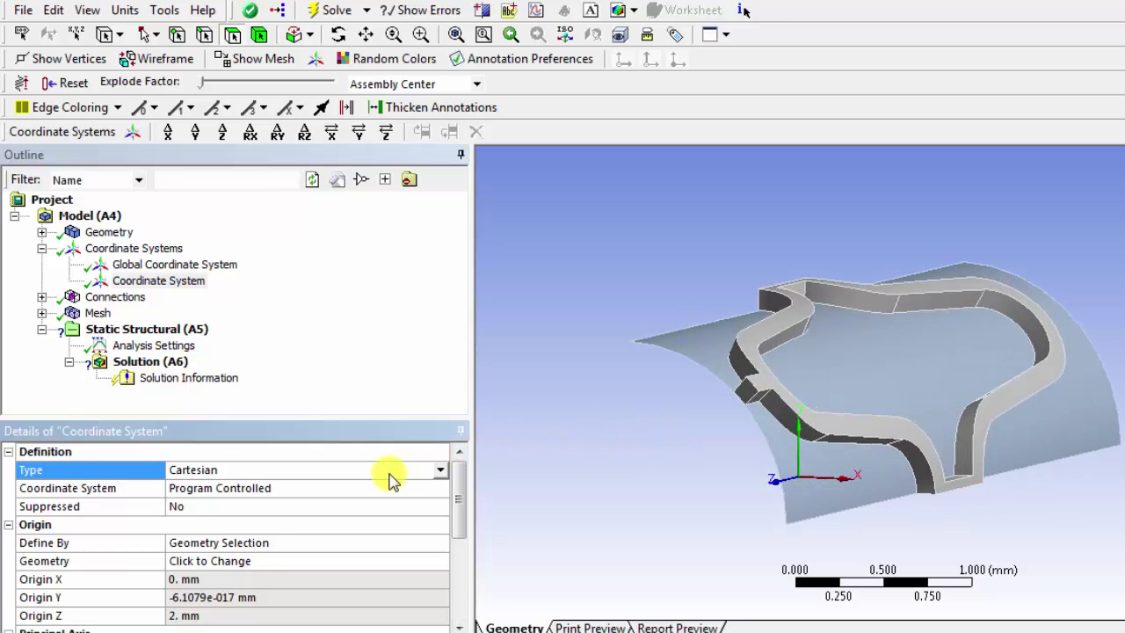
click(440, 472)
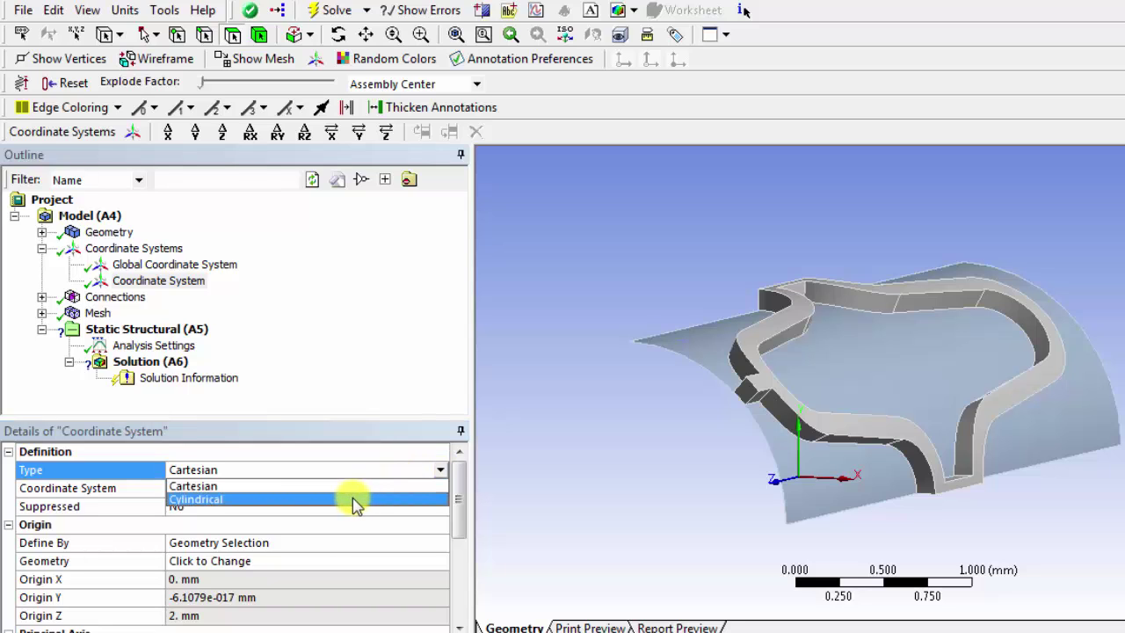
click(352, 498)
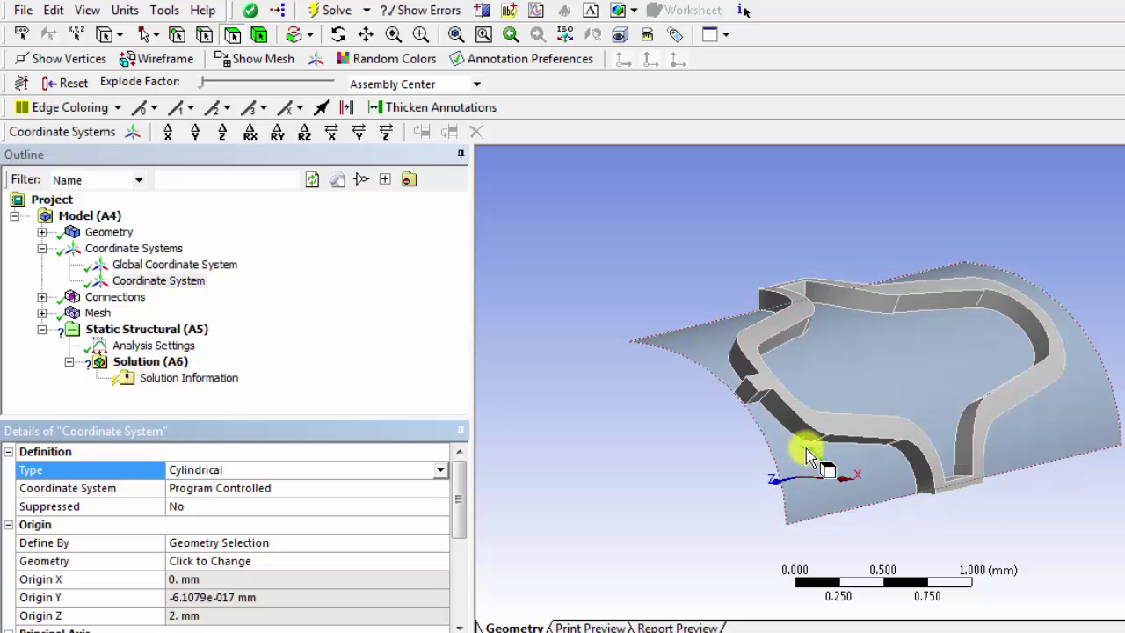
middle_drag(708, 462, 805, 474)
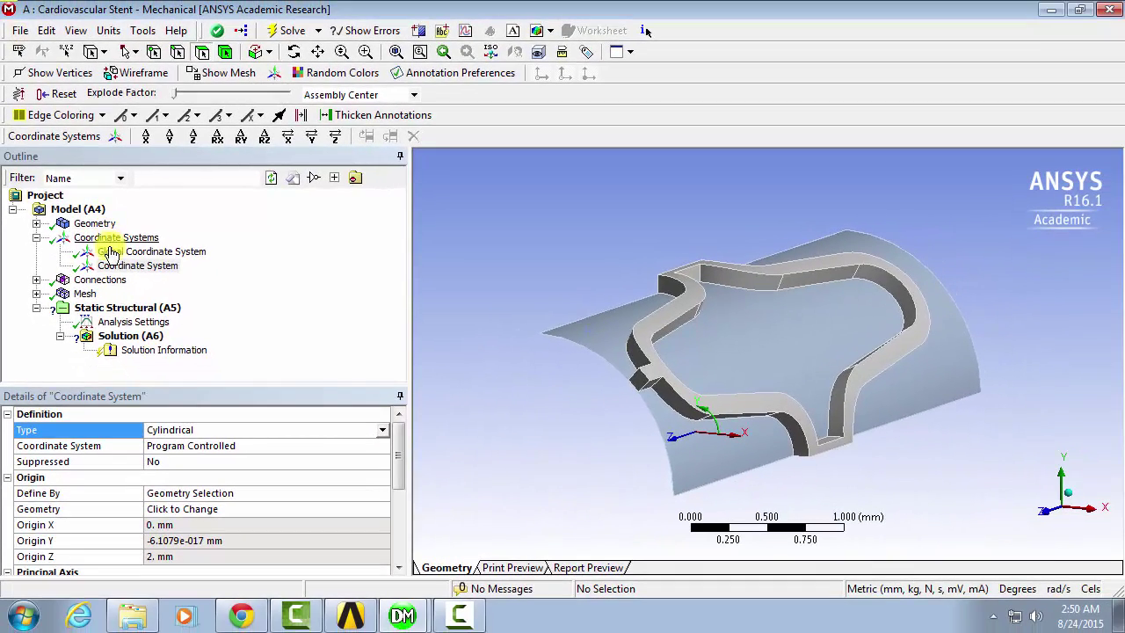
Step: Rename the cylindrical coordinate system in the Outline to 'Polar'
right_click(119, 266)
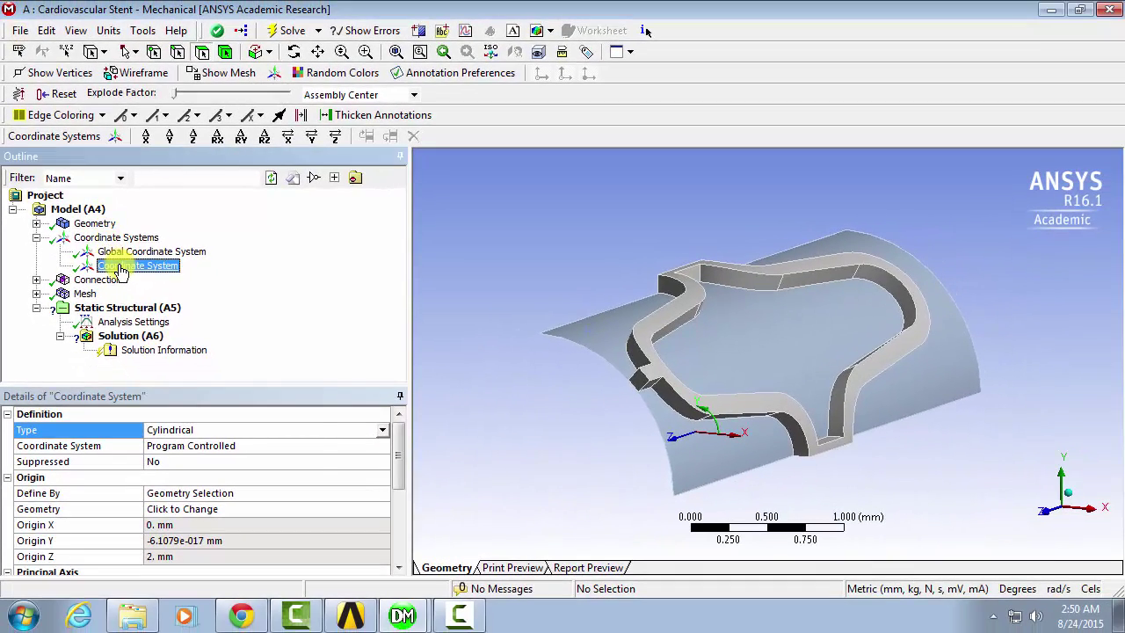
click(196, 428)
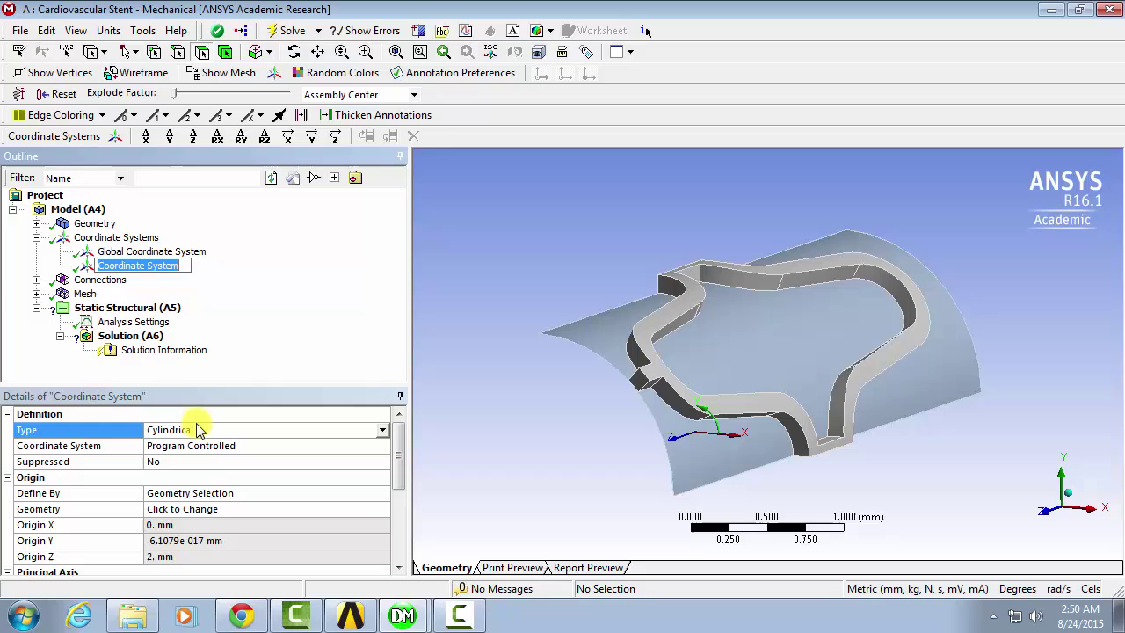
text(Polar)
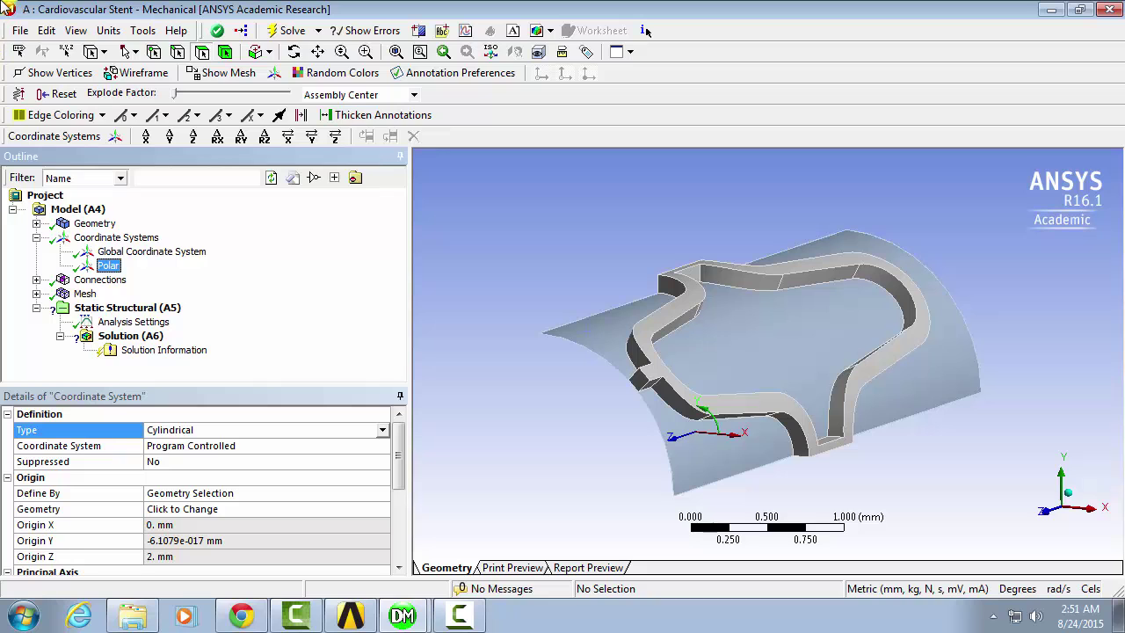
mouse_move(482, 334)
middle_down()
mouse_move(471, 328)
mouse_move(546, 324)
mouse_move(535, 302)
mouse_move(512, 332)
mouse_move(487, 337)
mouse_move(489, 322)
mouse_move(491, 334)
middle_up()
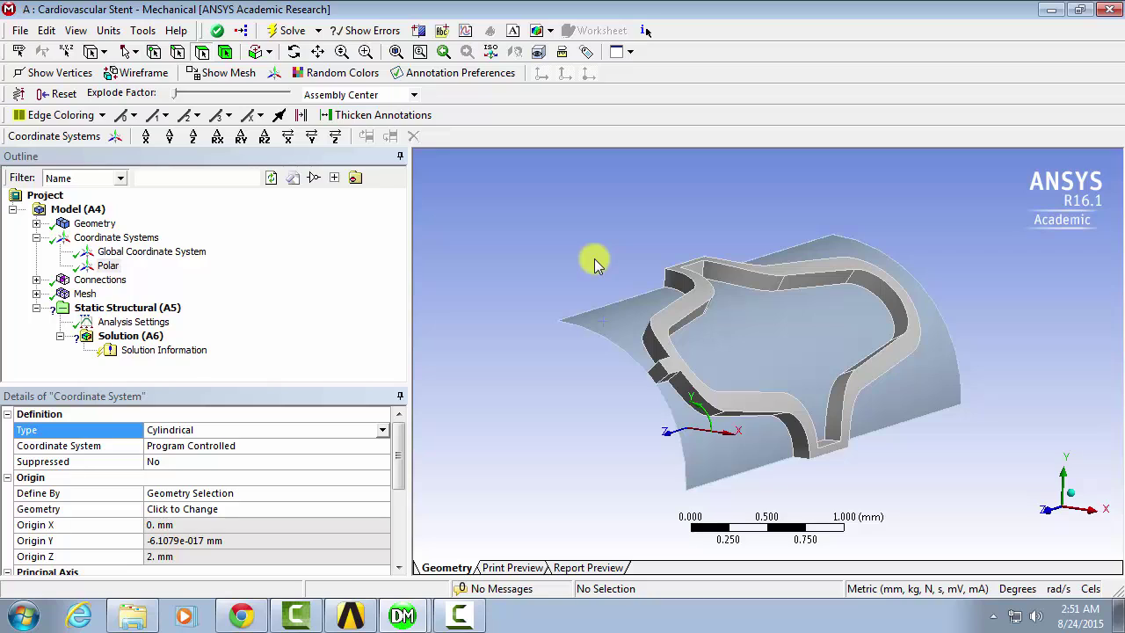
middle_drag(539, 284, 565, 286)
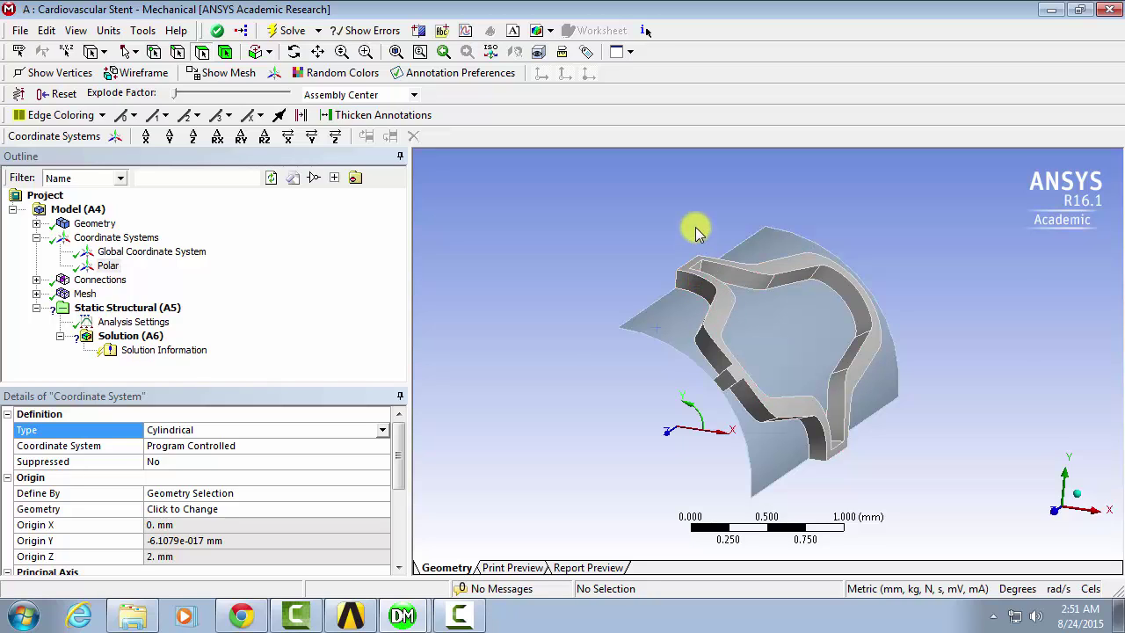
middle_drag(568, 367, 515, 364)
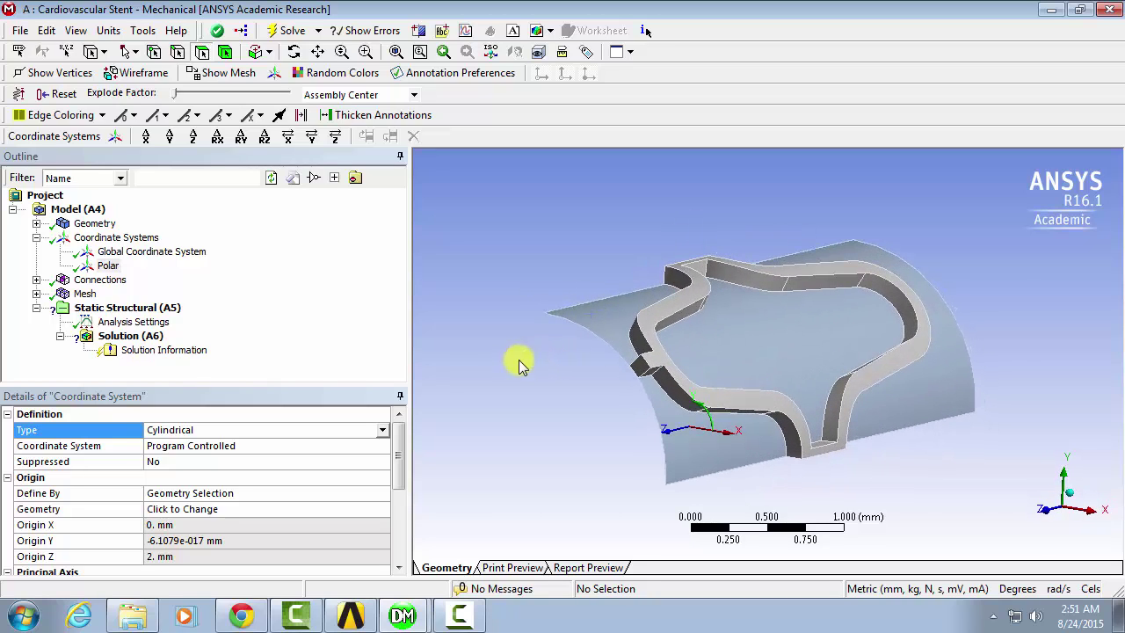
Step: In Analysis Settings, set Number of Steps to 2 and turn auto time stepping on
click(134, 321)
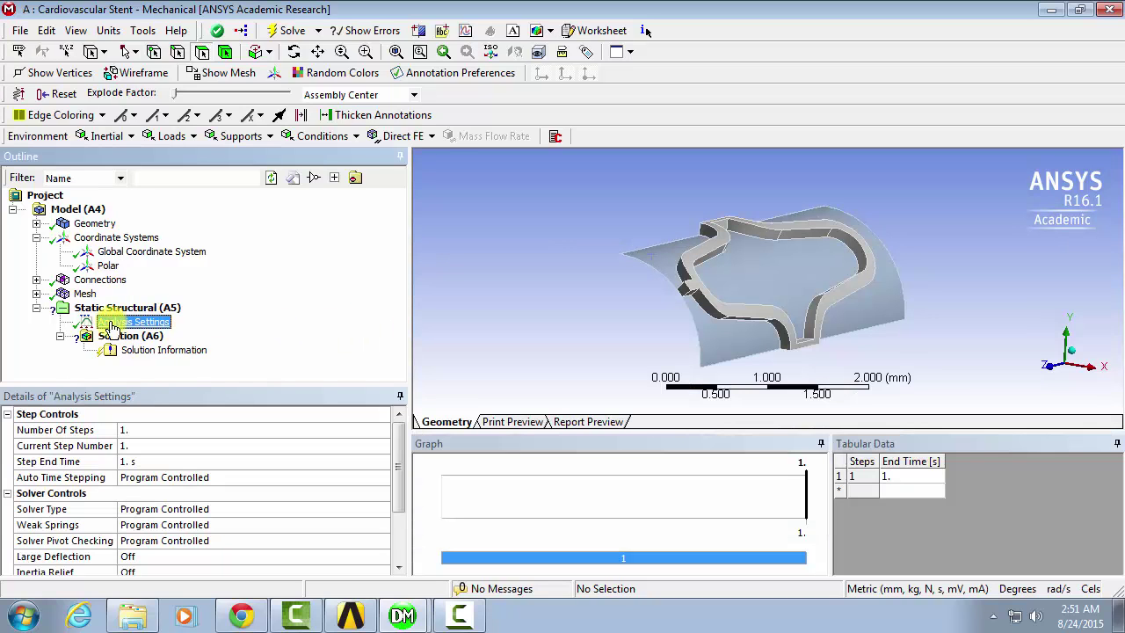
click(145, 428)
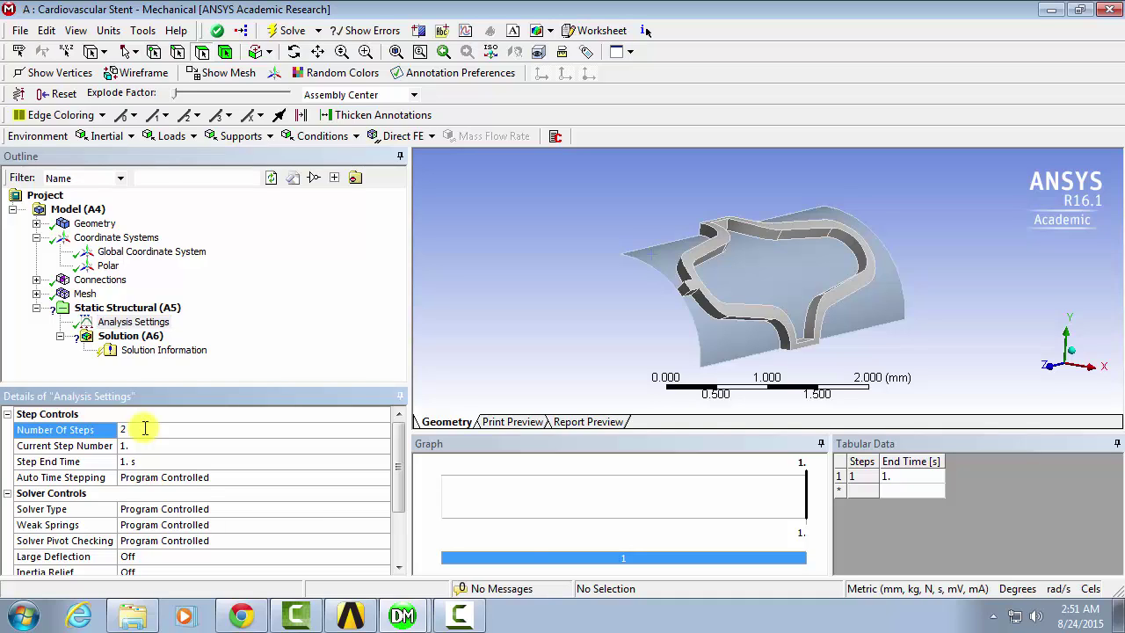
key(Return)
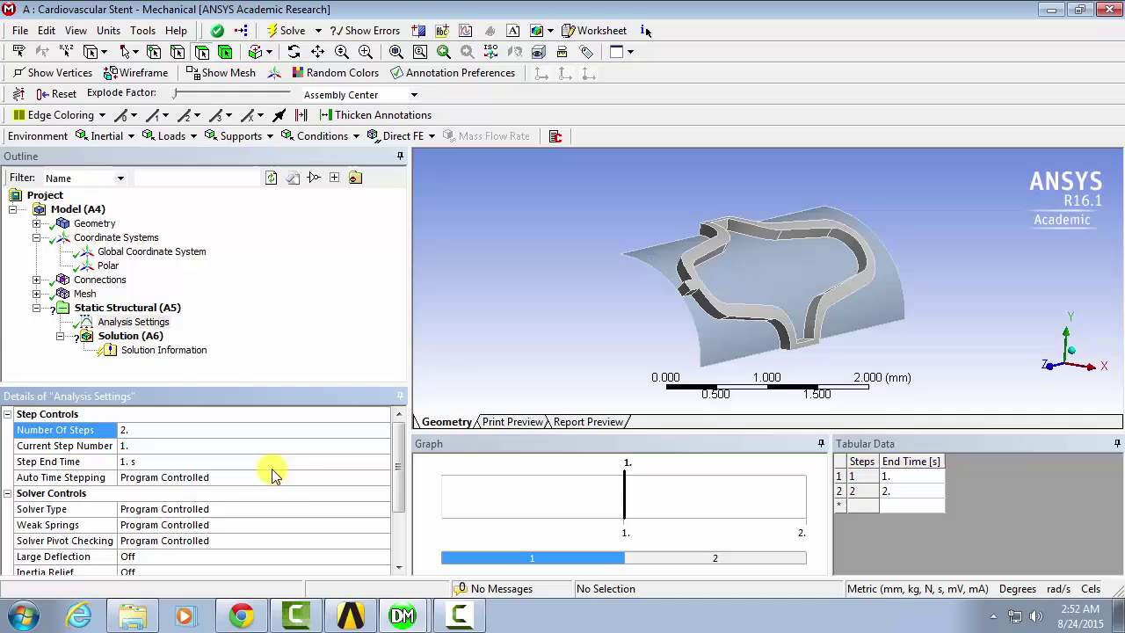
click(377, 478)
click(384, 478)
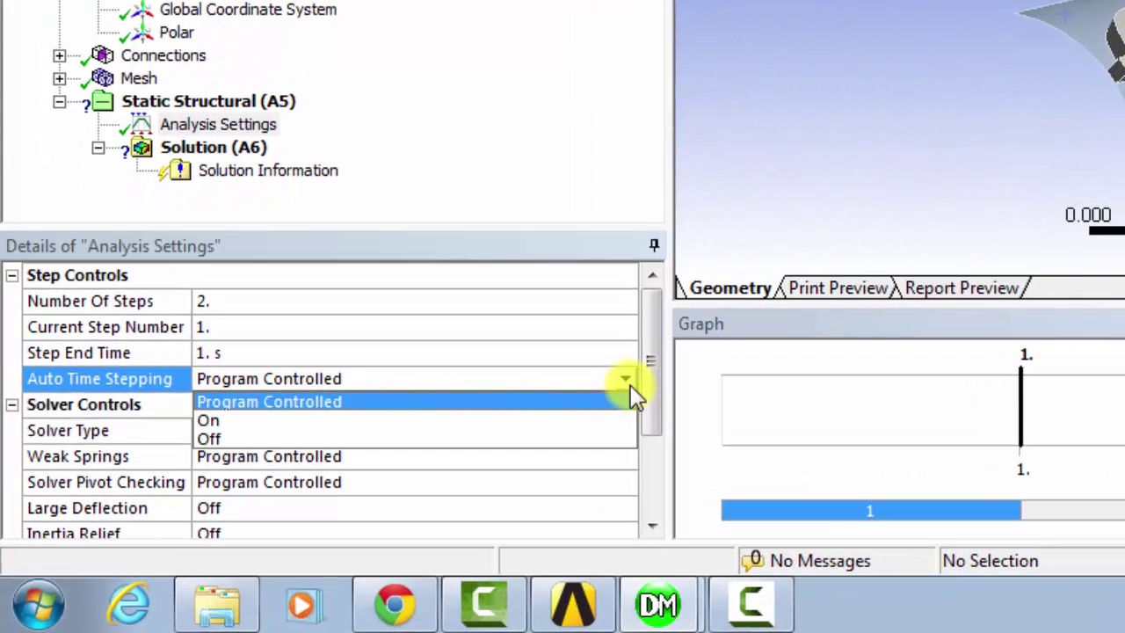
click(553, 422)
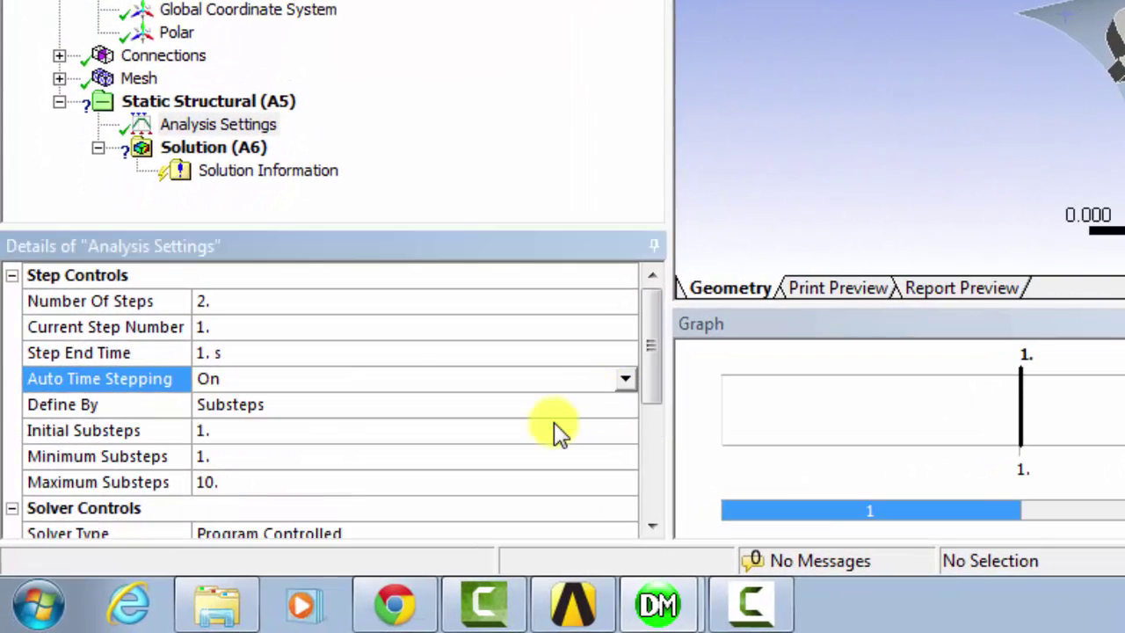
Step: Set substeps to 200 initial, 20 minimum and 1e5 maximum
click(237, 437)
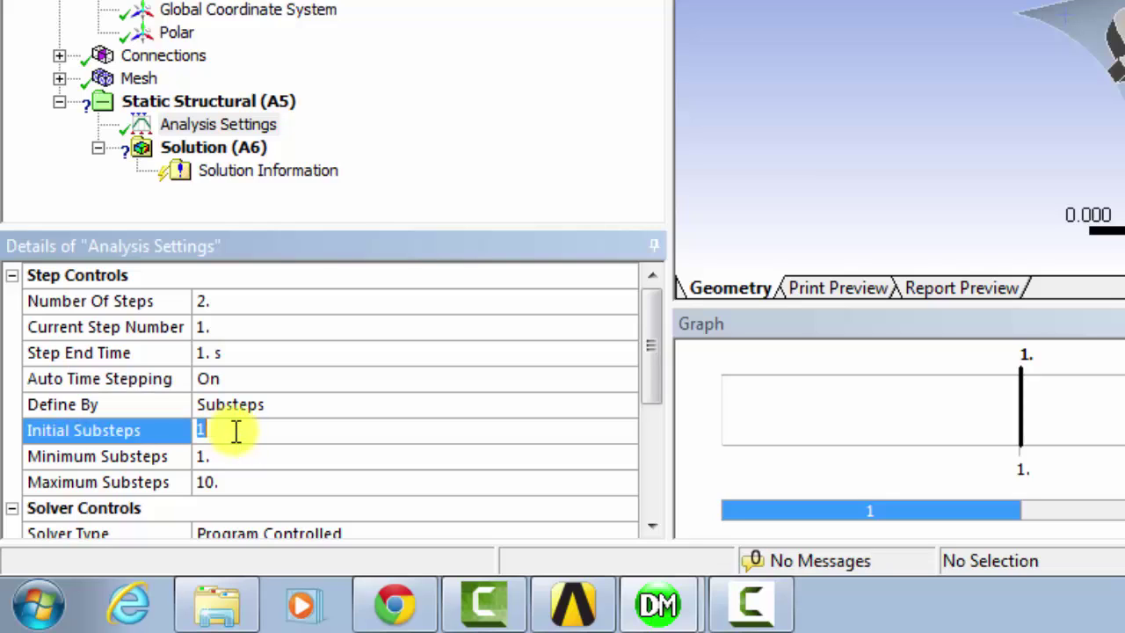
key(Return)
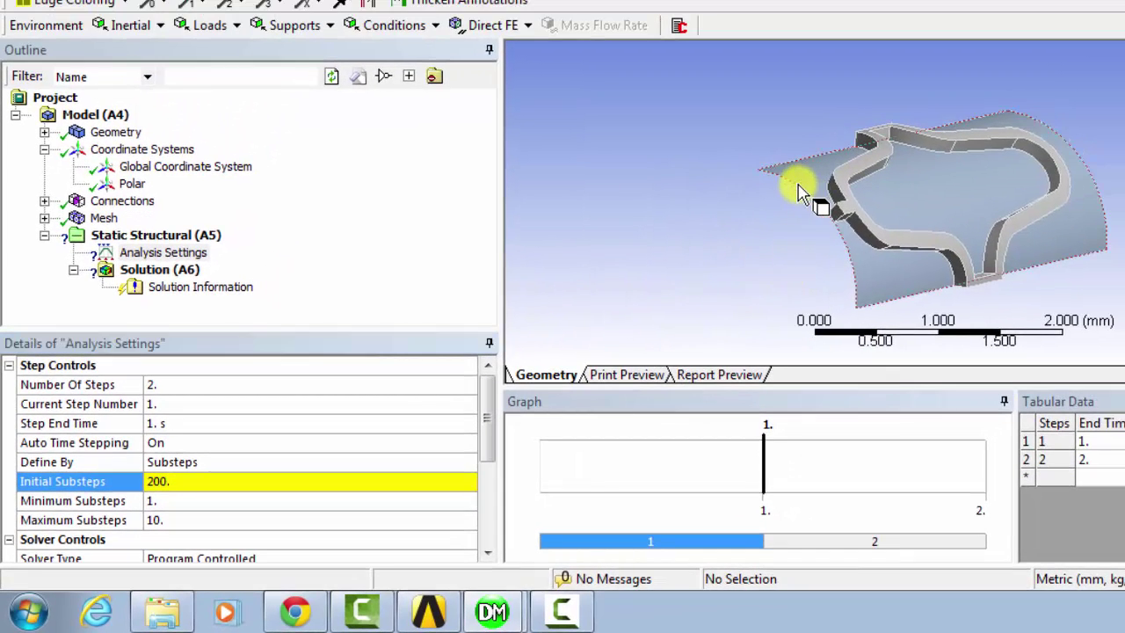
middle_drag(799, 193, 878, 167)
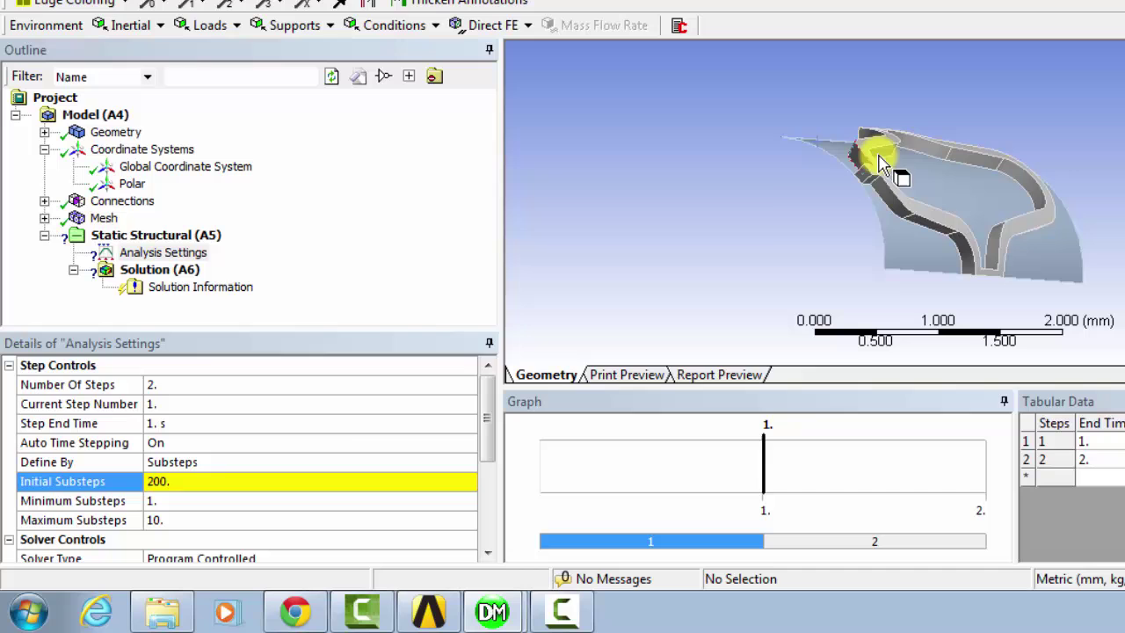
click(195, 502)
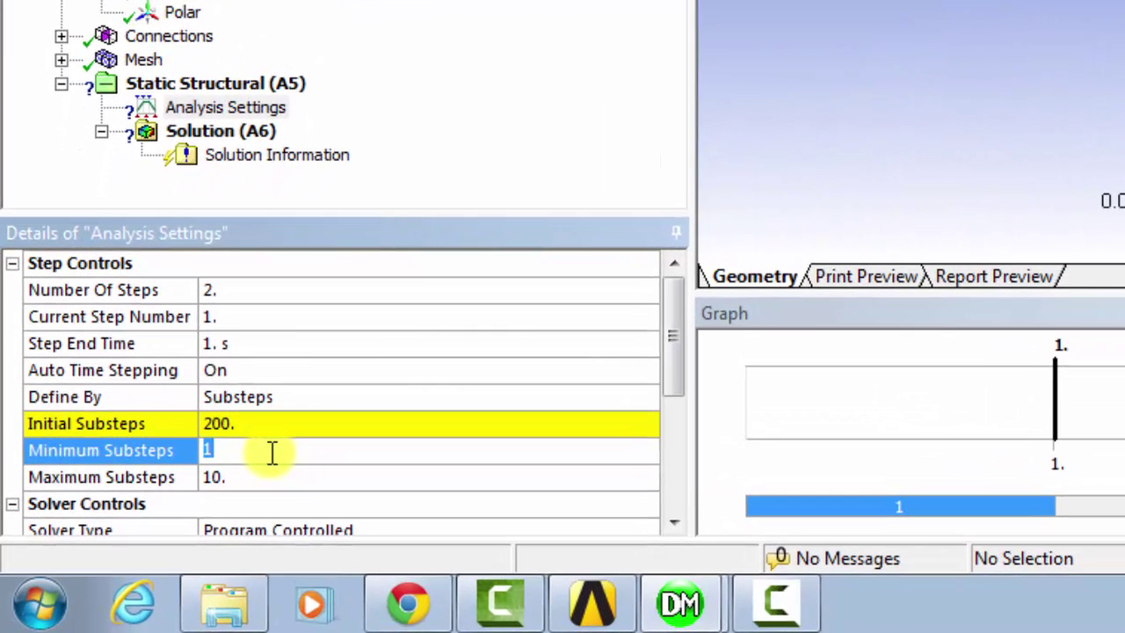
text(20)
key(Return)
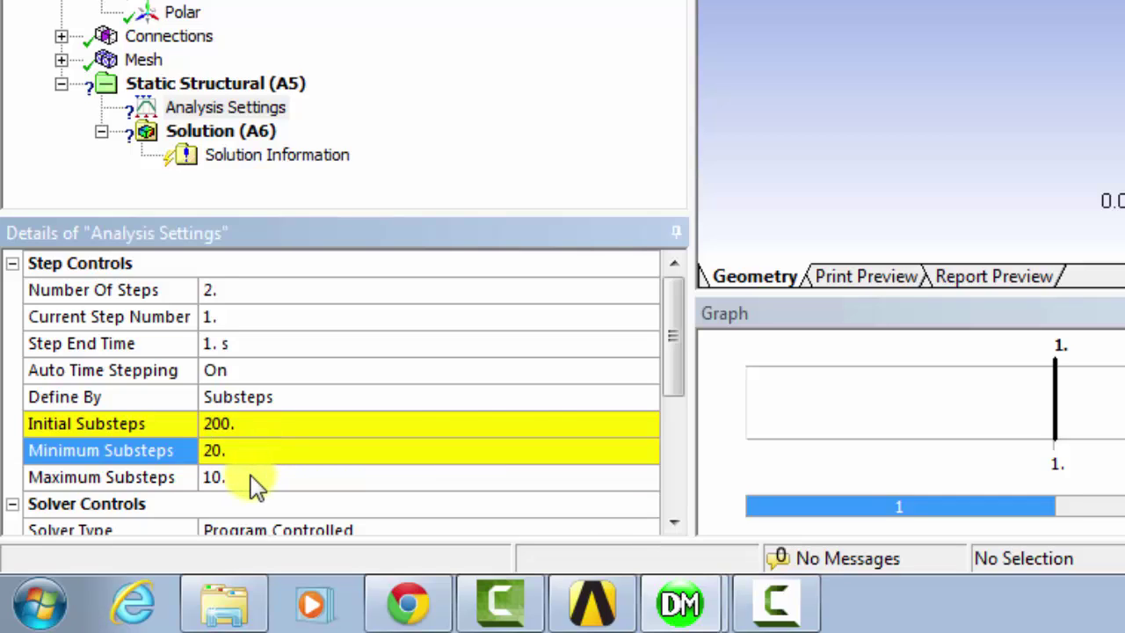
click(252, 477)
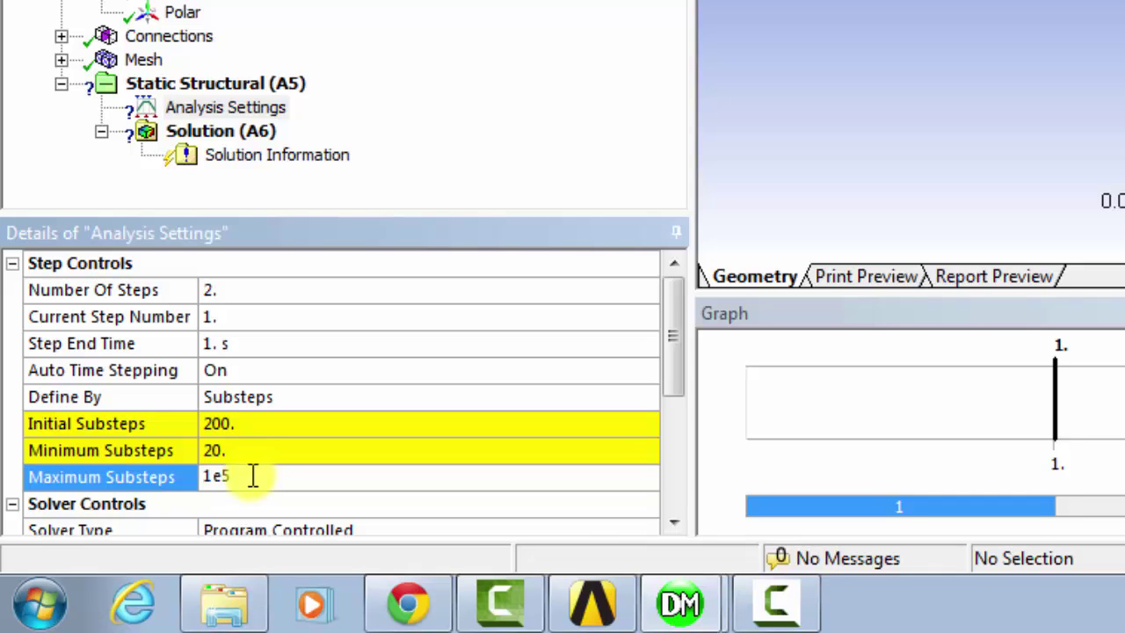
key(Return)
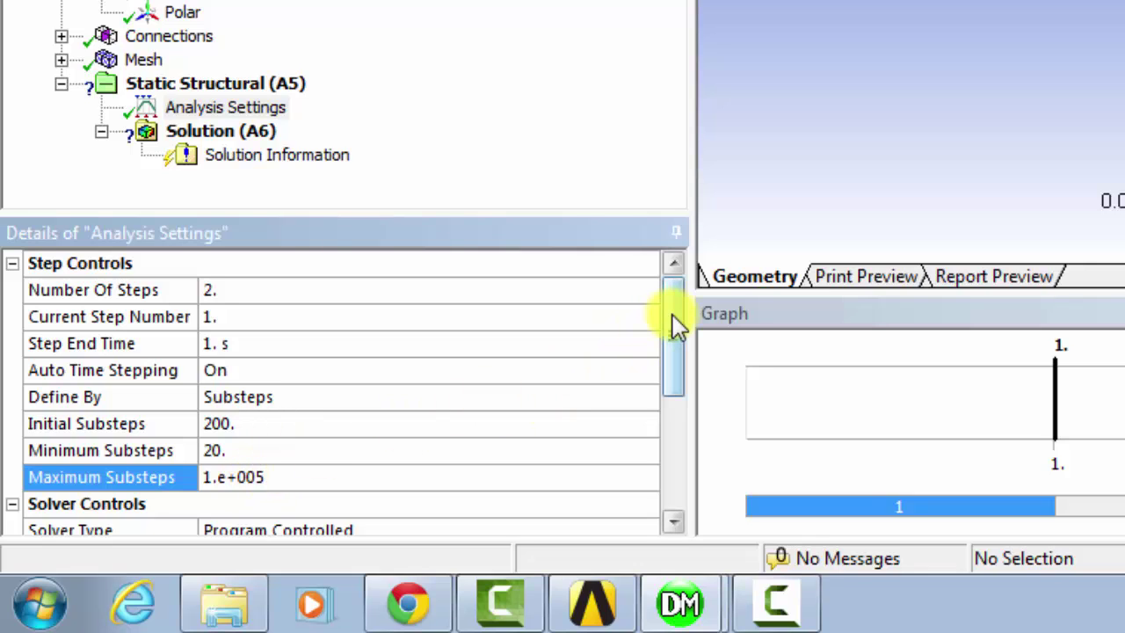
drag(673, 328, 670, 383)
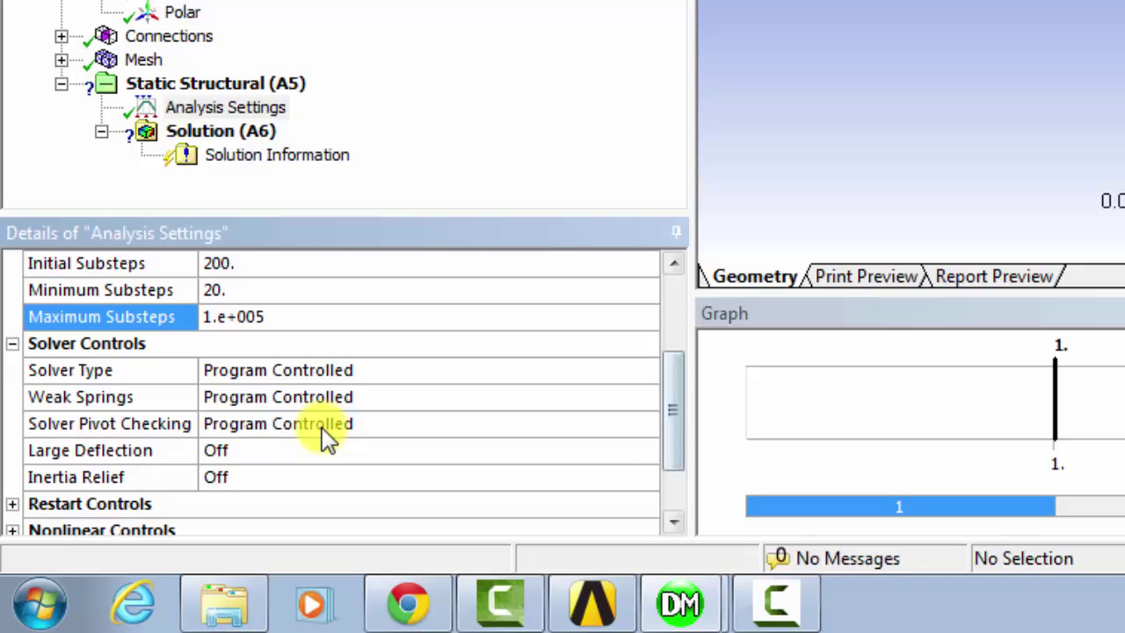
Step: Turn Large Deflection on
click(273, 449)
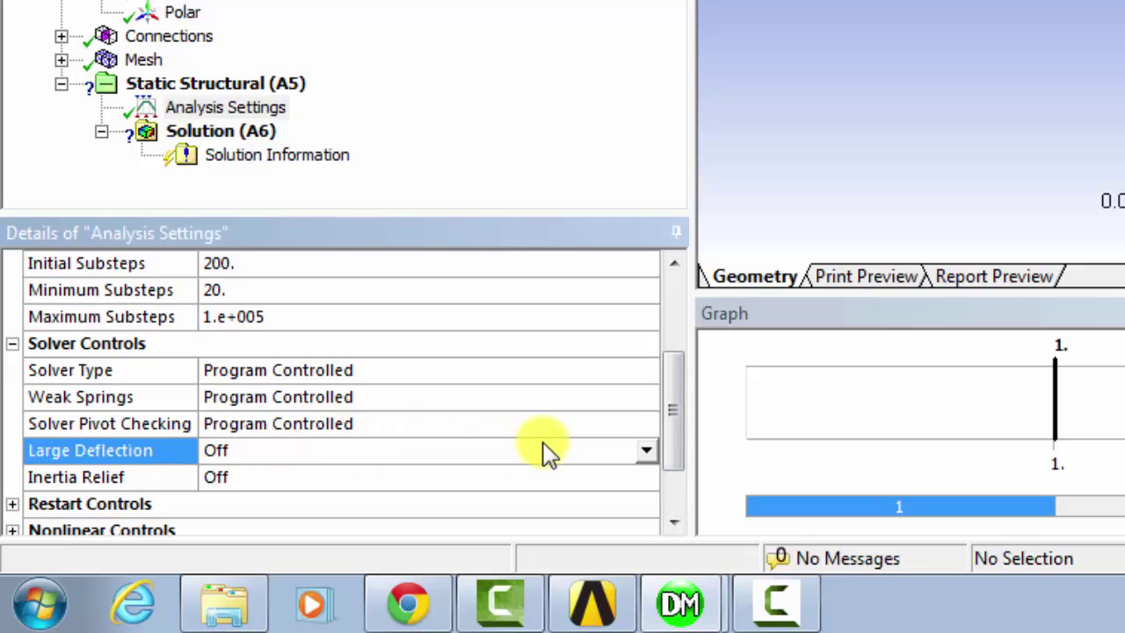
click(651, 454)
click(514, 490)
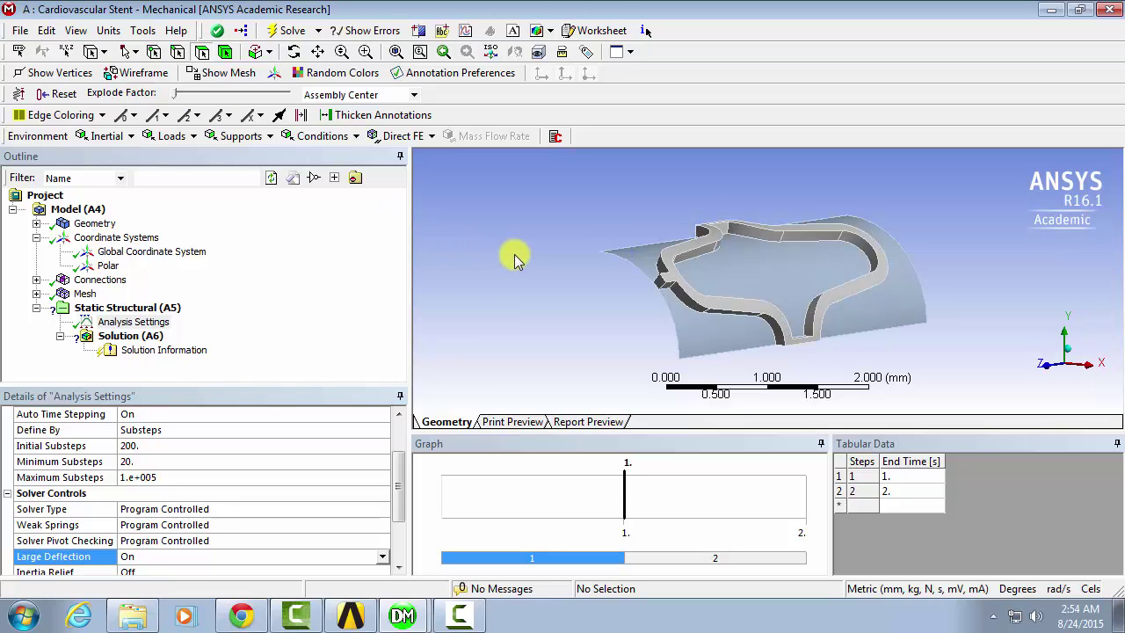
middle_drag(494, 260, 497, 271)
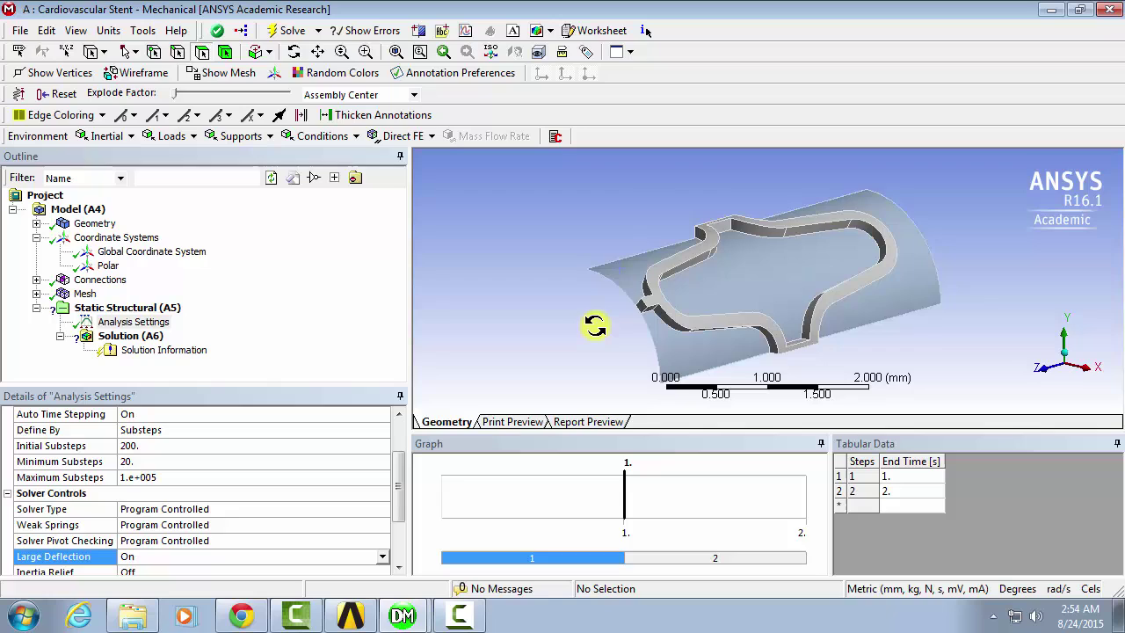
middle_drag(595, 326, 602, 327)
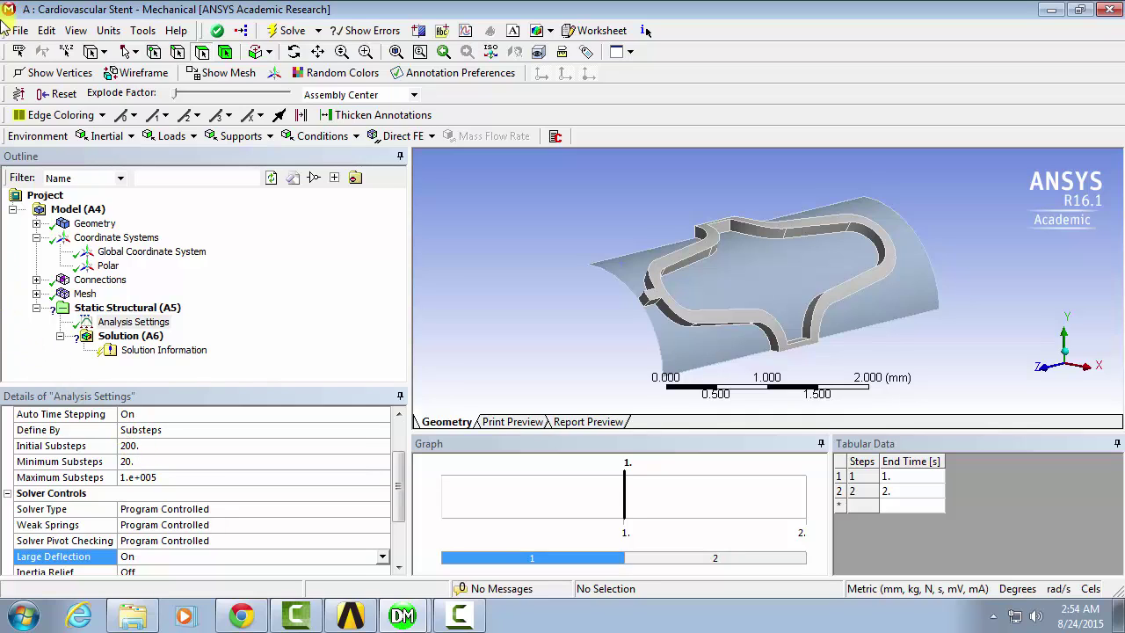
Step: Insert a Displacement under Static Structural scoped to the cylindrical balloon face
right_click(114, 310)
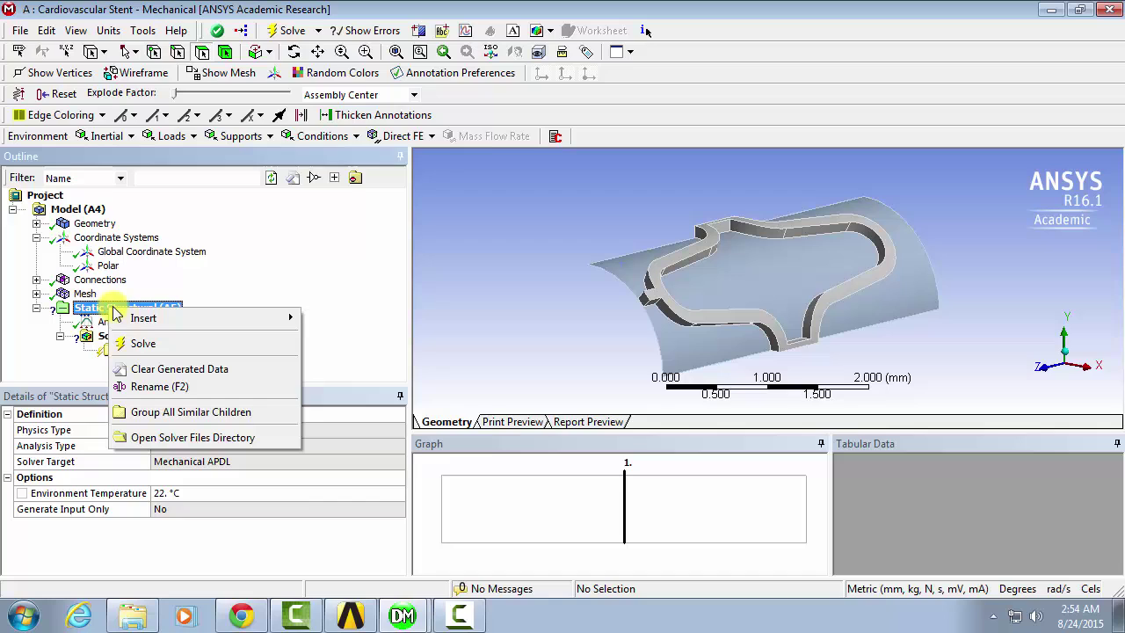
mouse_move(149, 318)
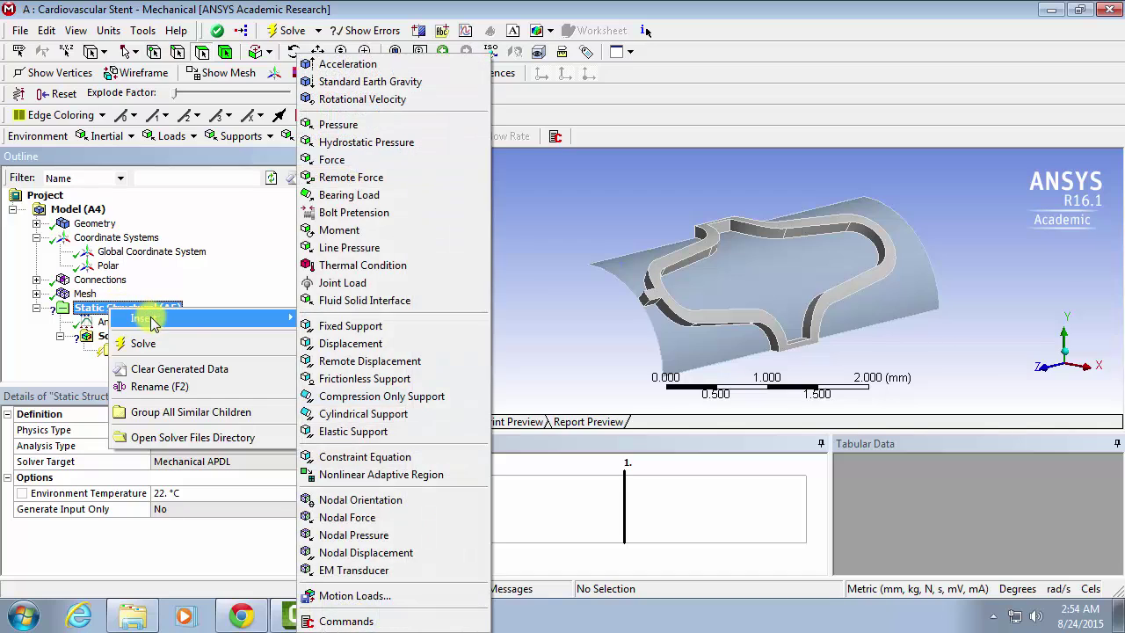
click(359, 343)
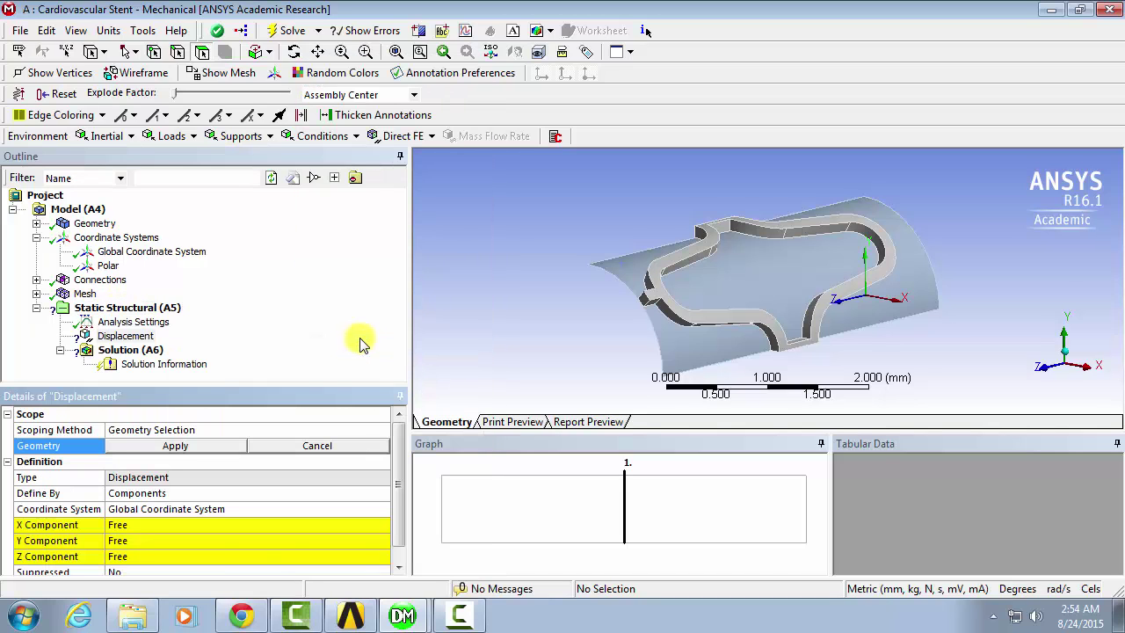
click(622, 276)
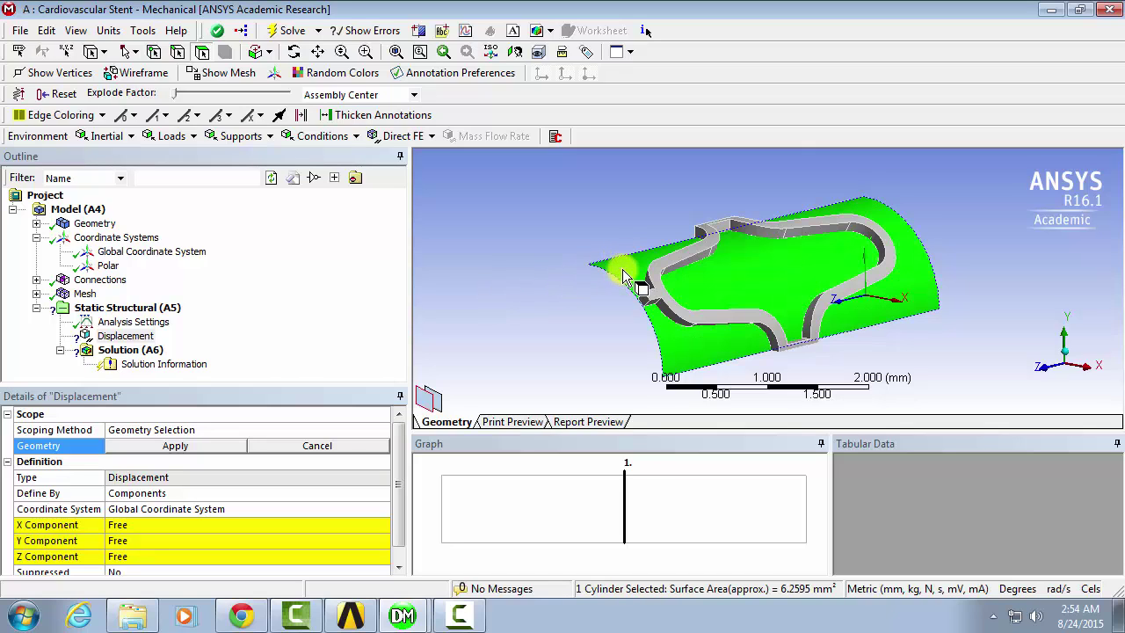
click(211, 450)
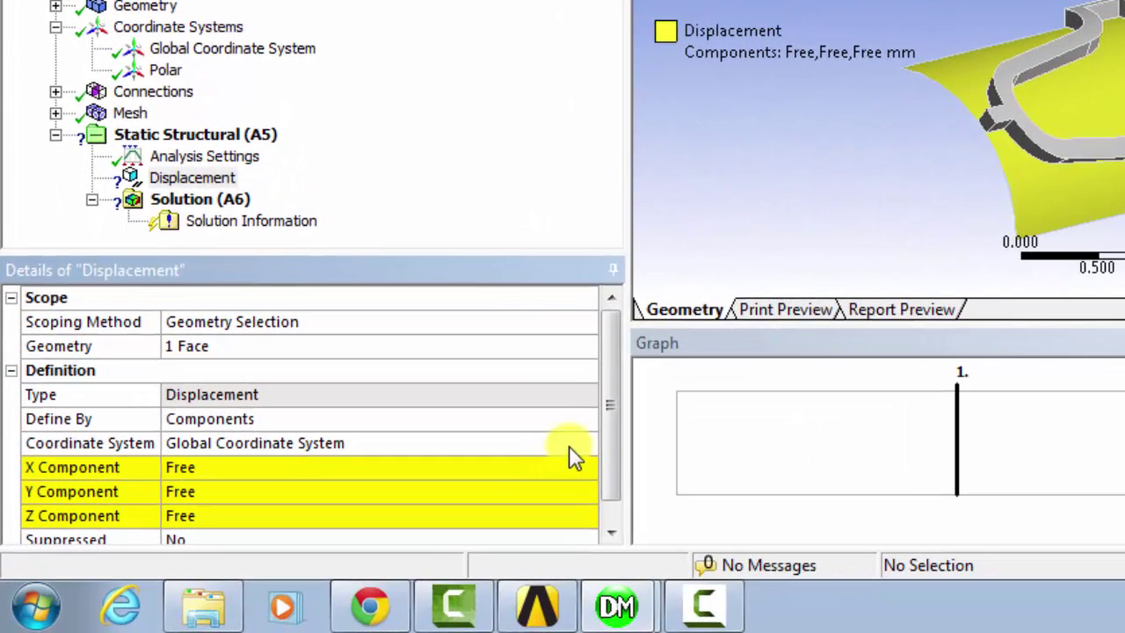
Step: Define the displacement in Polar with X of 0.3 mm, returning to 0 at 2 s
click(580, 448)
click(586, 444)
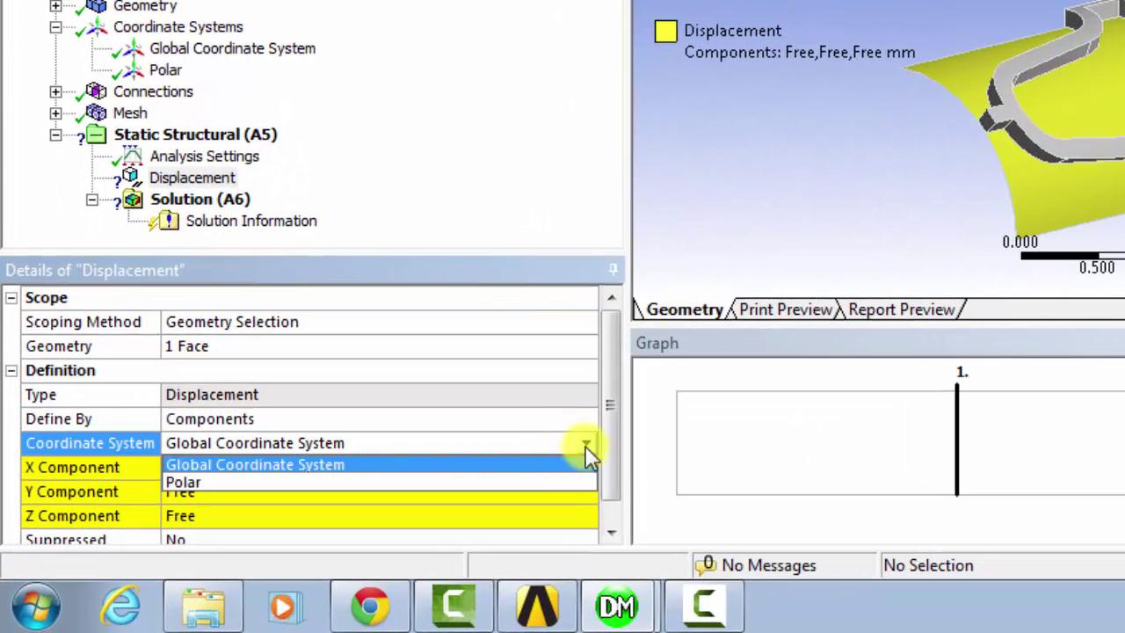
click(496, 483)
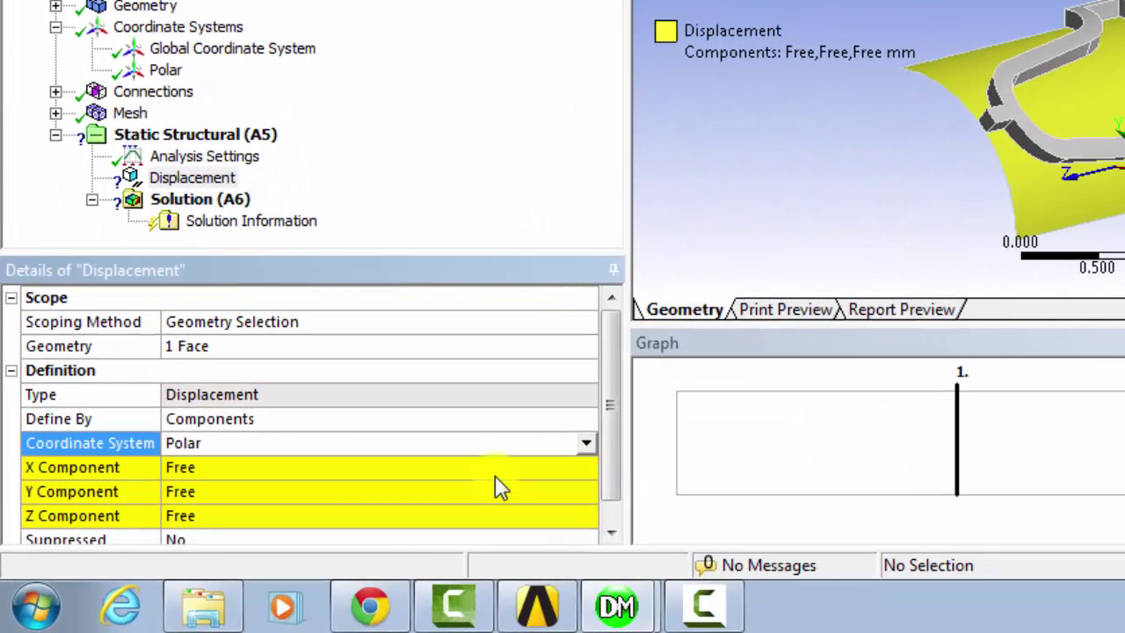
click(306, 469)
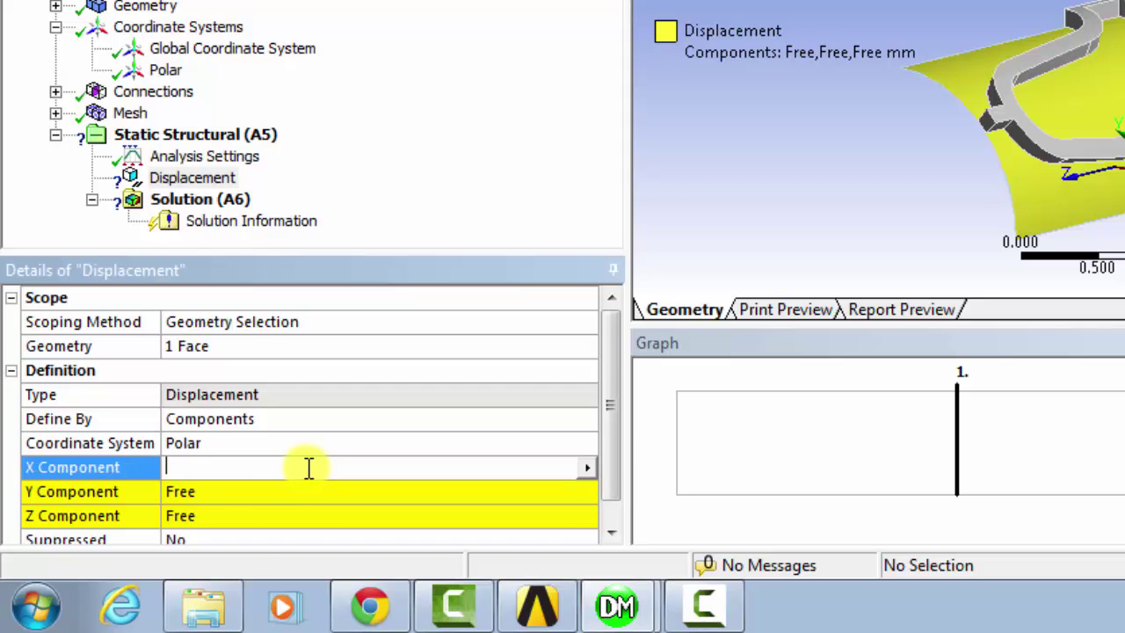
text(.3)
key(Return)
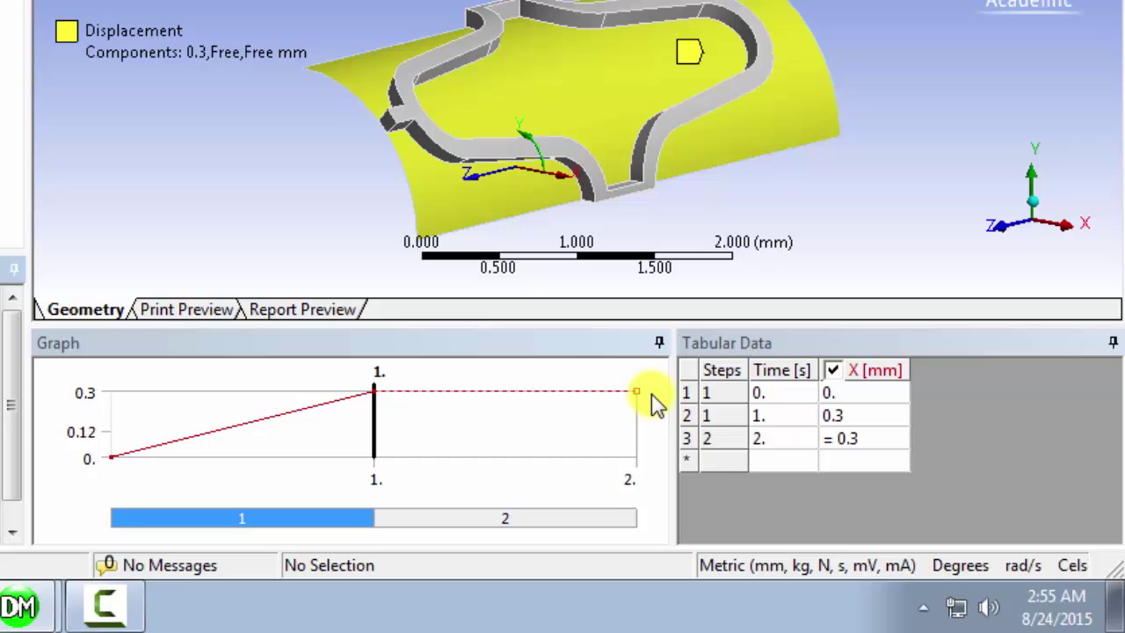
click(877, 440)
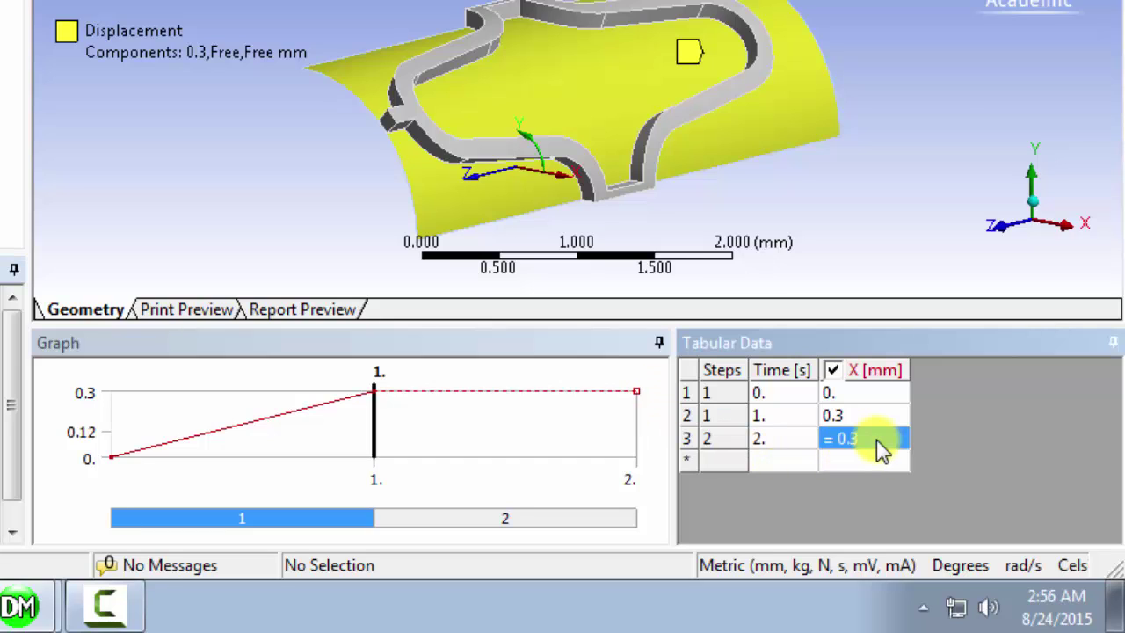
key(Return)
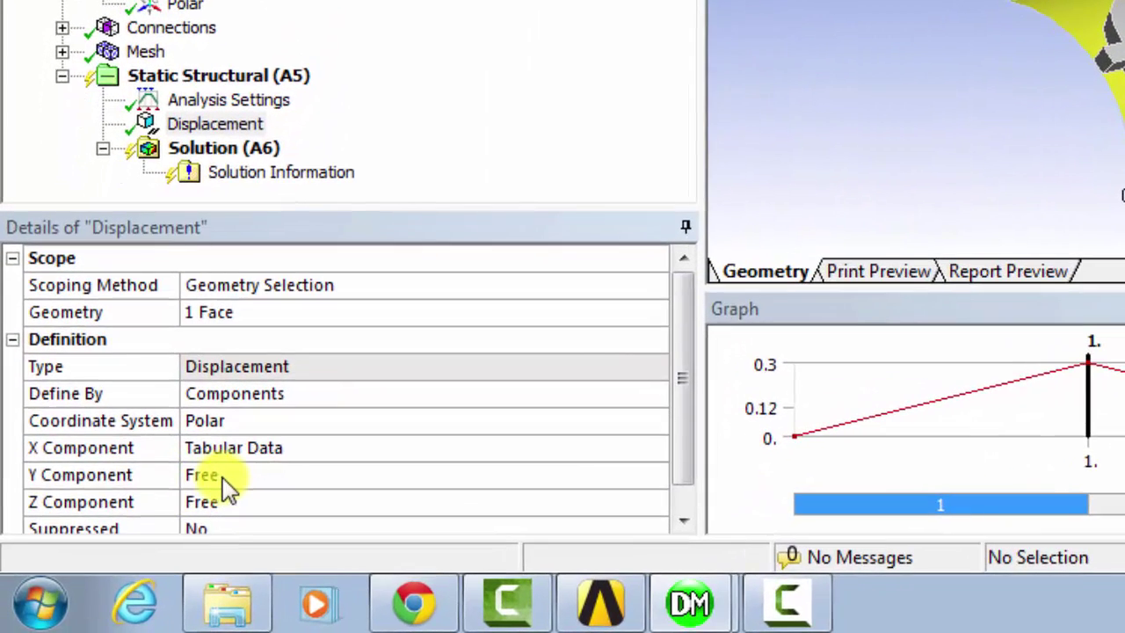
Step: Set the displacement's Y Component and Z Component to 0 mm
click(224, 478)
text(0)
key(Return)
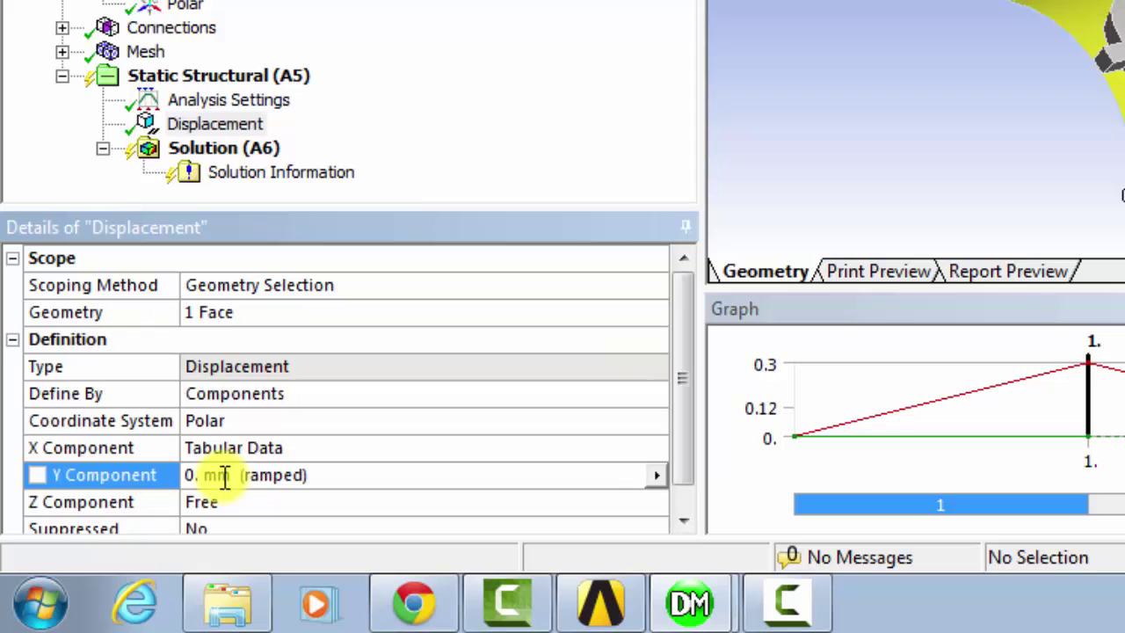
click(210, 502)
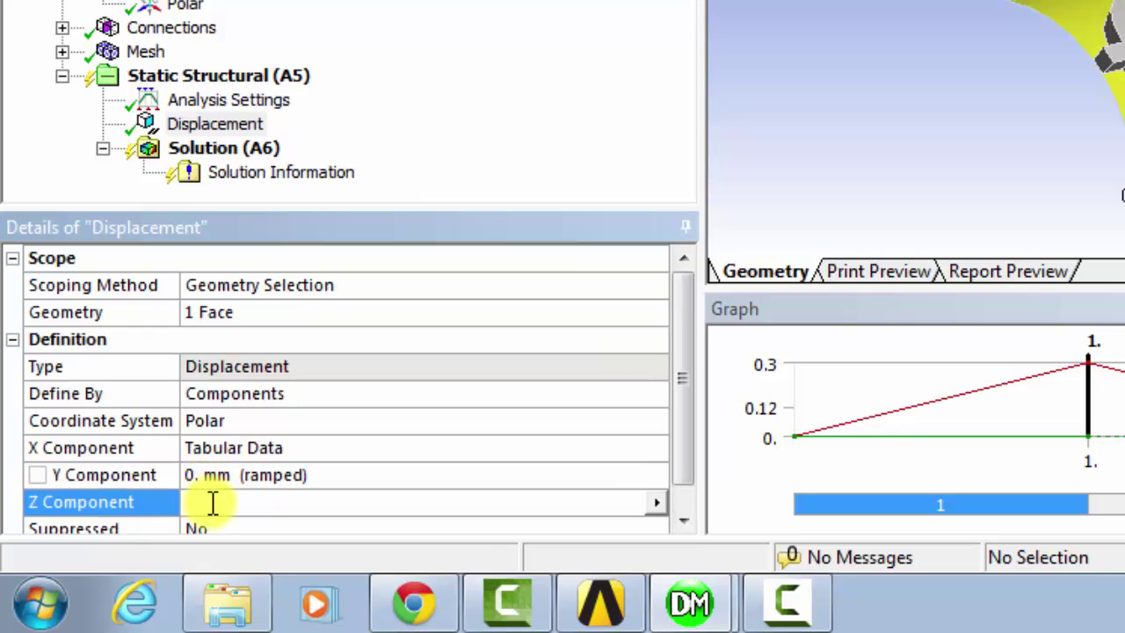
text(0)
key(Return)
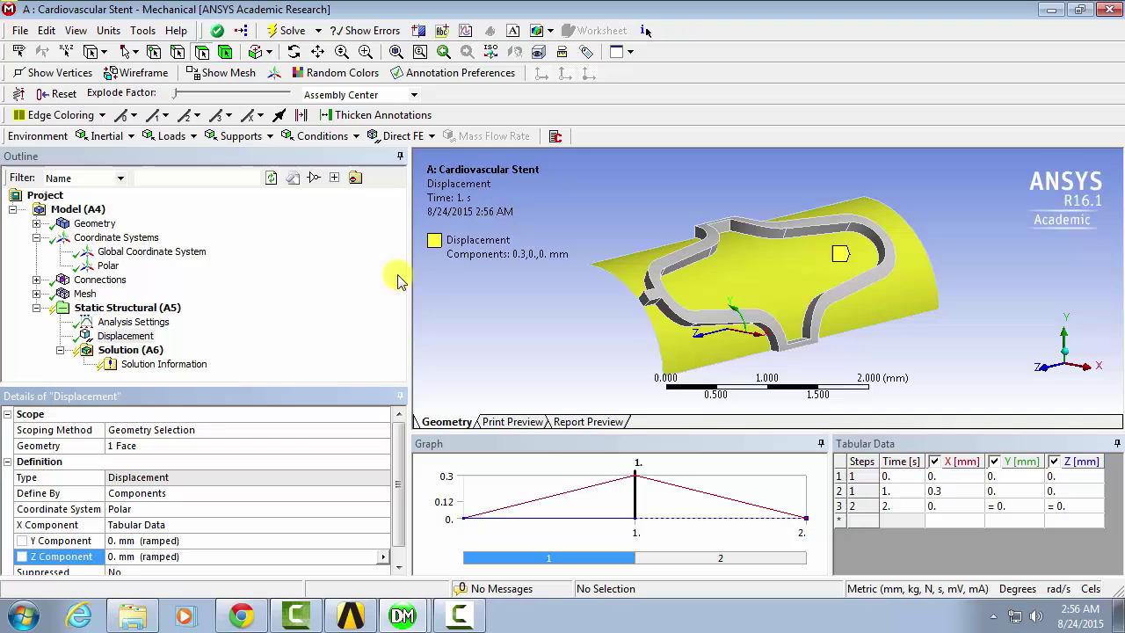
middle_drag(596, 325, 574, 308)
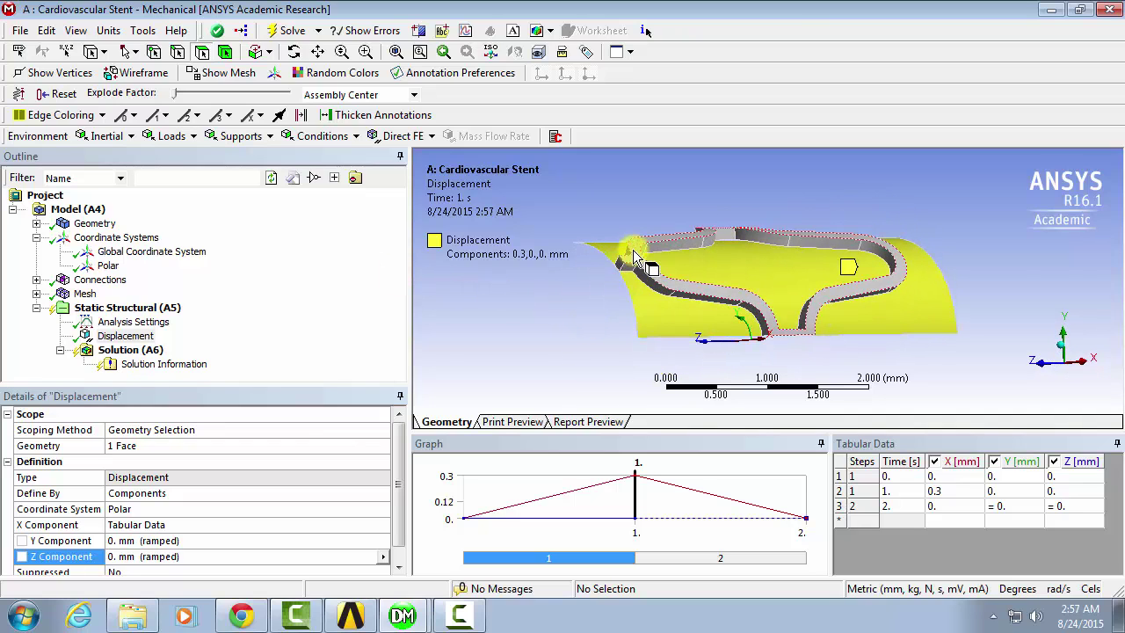
Step: Insert a Frictionless Support scoped to the stent's three symmetry end faces
right_click(123, 312)
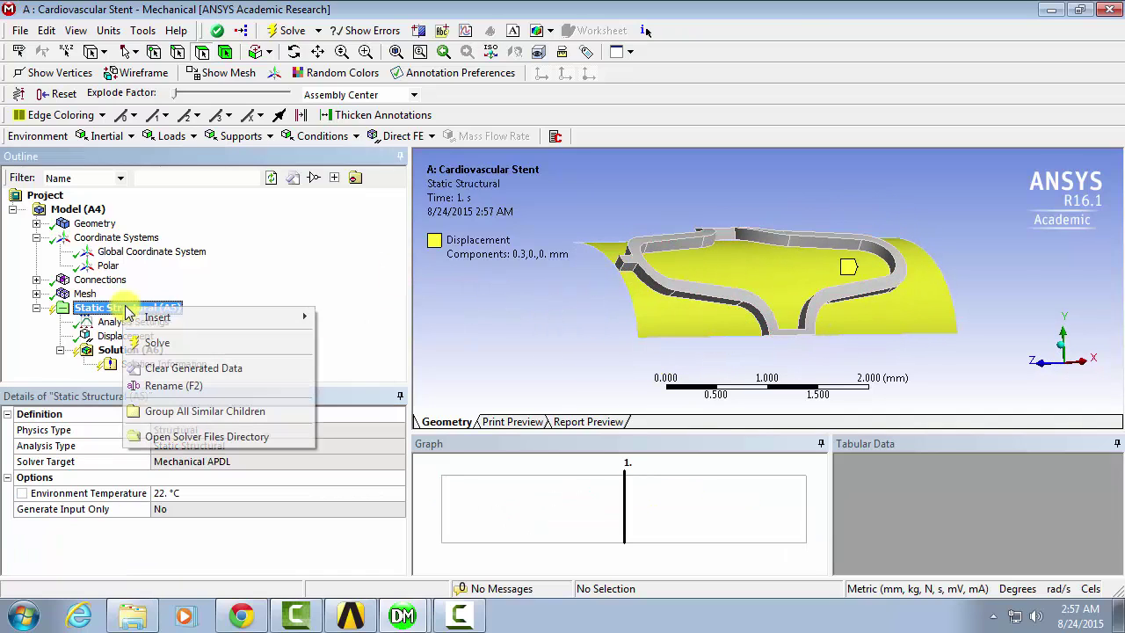
mouse_move(180, 321)
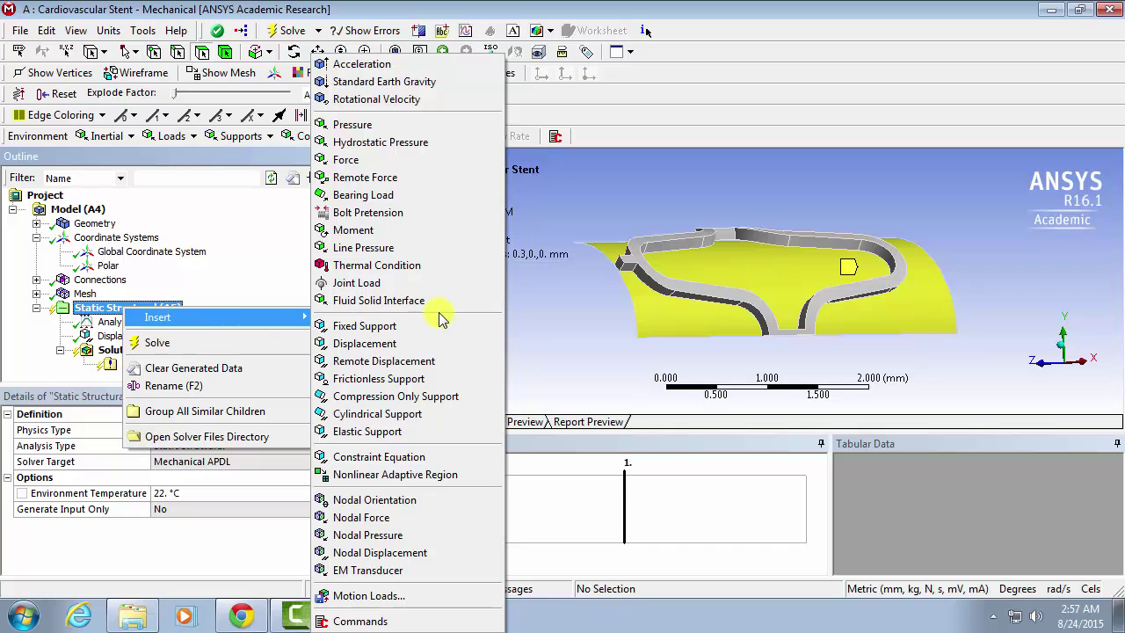
click(401, 378)
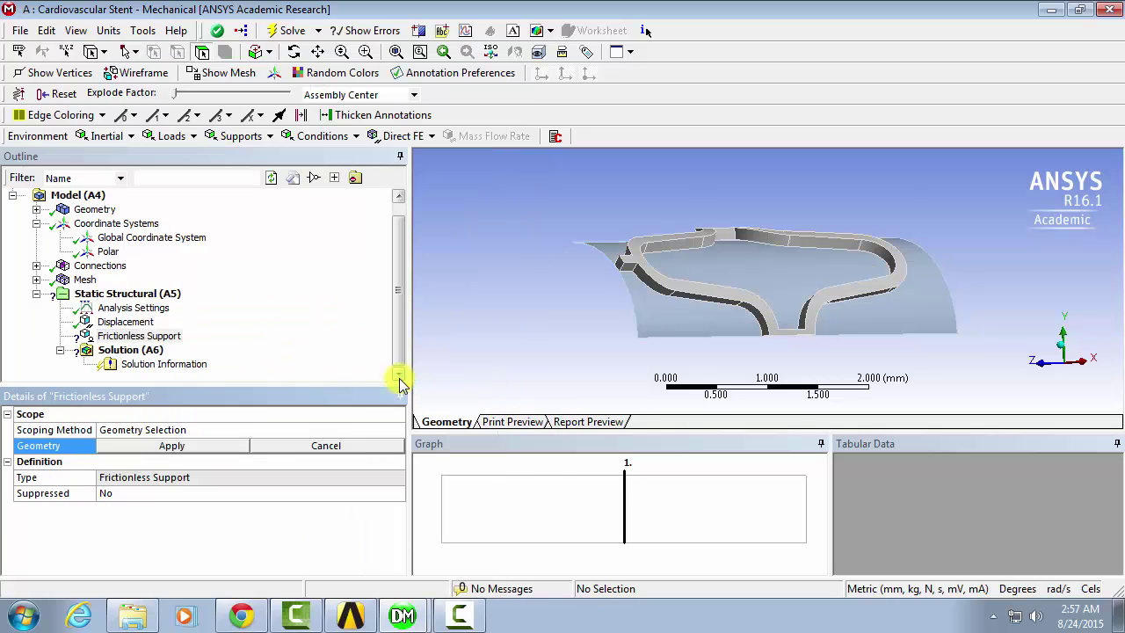
middle_drag(514, 320, 571, 330)
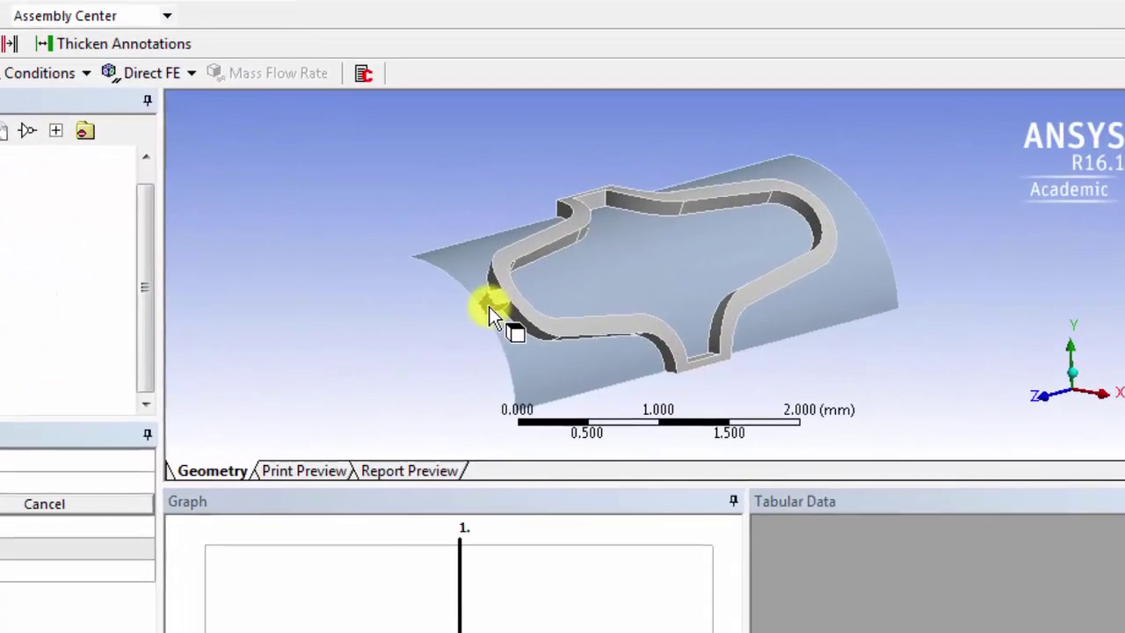
click(649, 305)
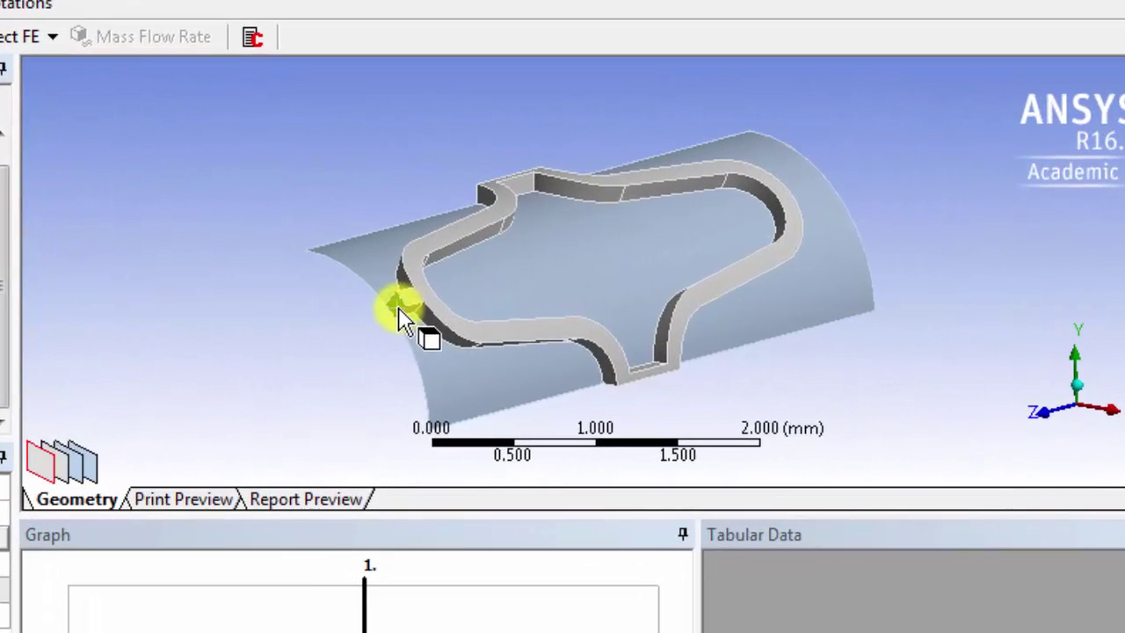
middle_drag(527, 360, 492, 332)
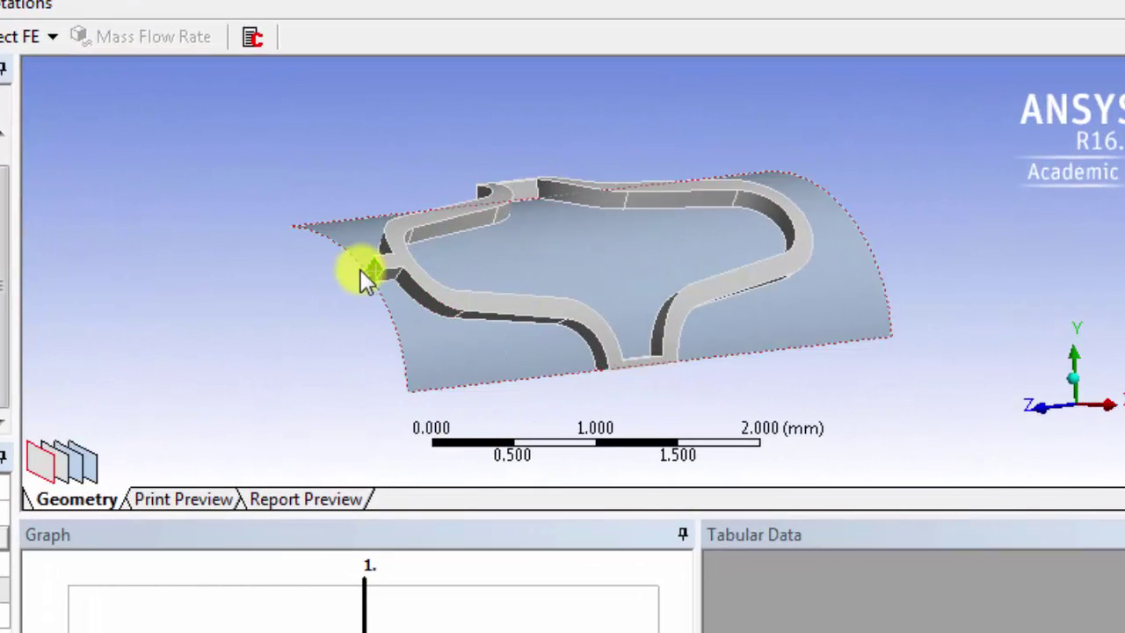
middle_drag(457, 290, 565, 289)
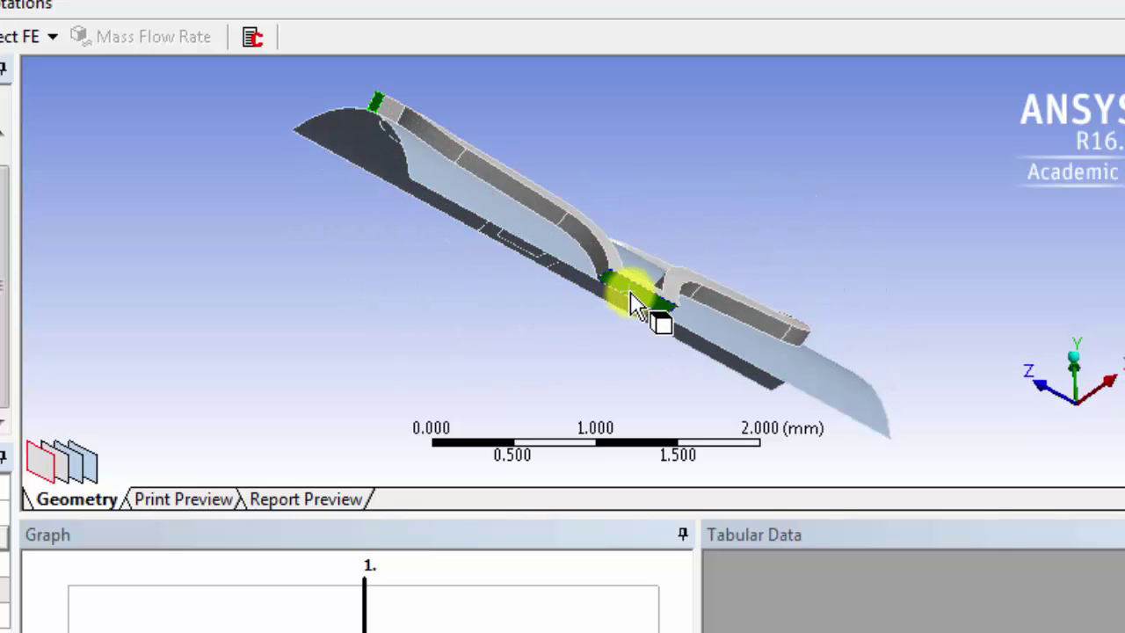
middle_drag(522, 276, 627, 359)
middle_drag(483, 262, 647, 261)
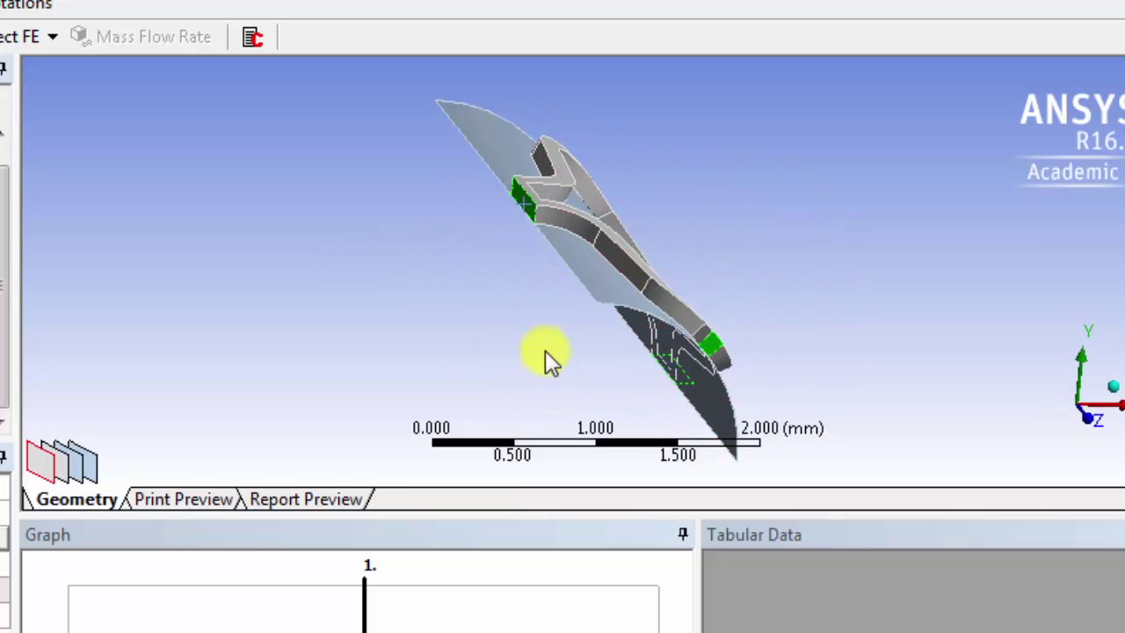
middle_drag(547, 360, 346, 334)
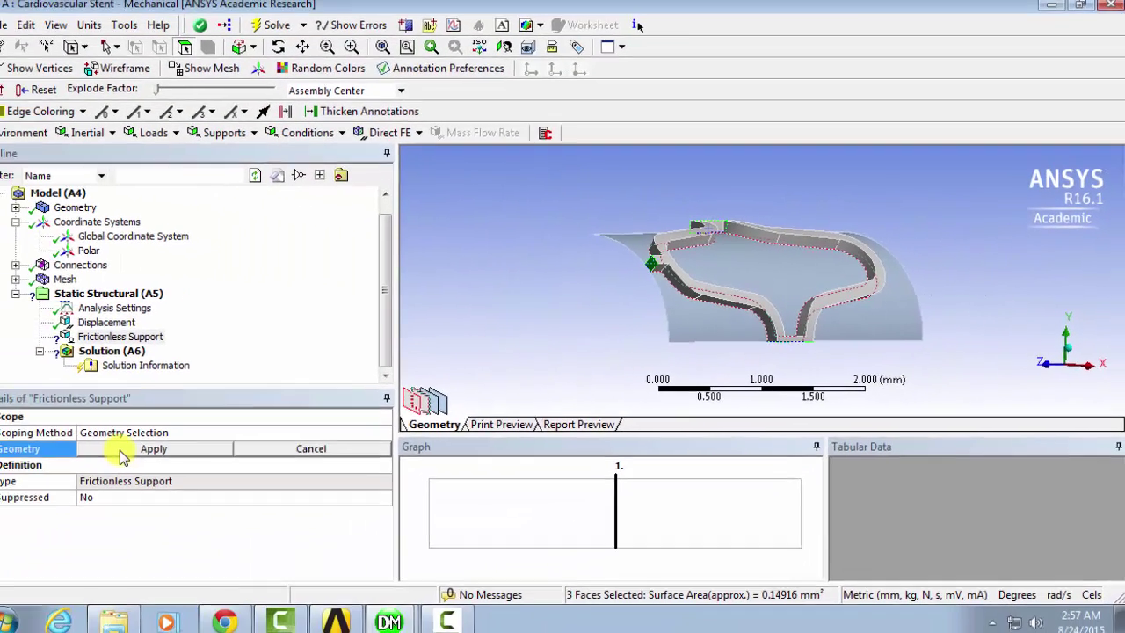
click(148, 449)
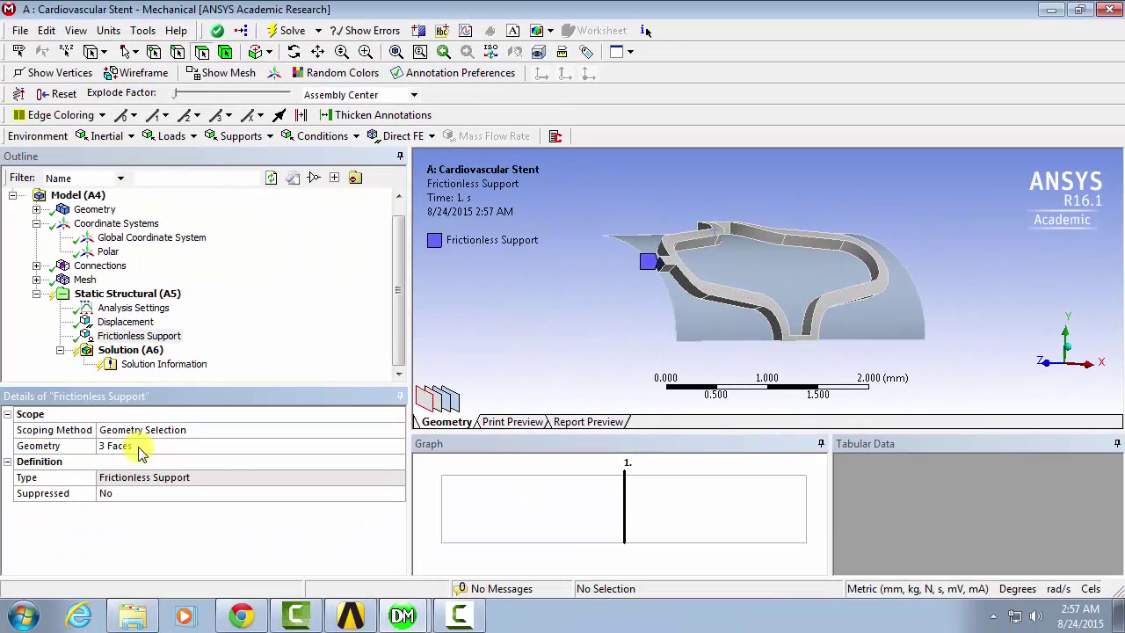